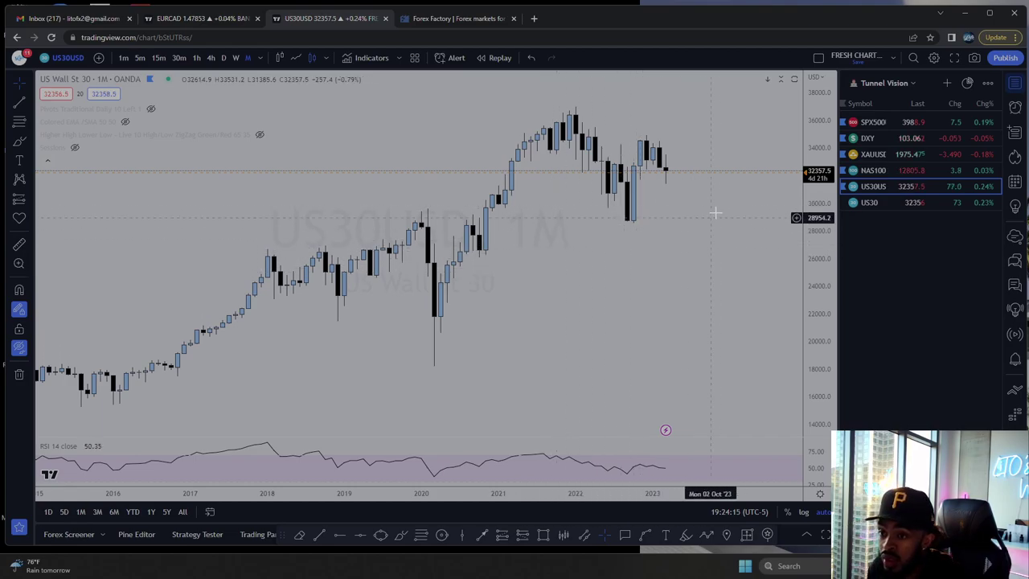
Examine the US30USD monthly candles from the 2020 low through the 2022 high to March 2023.
scroll(756, 225, "up", 1)
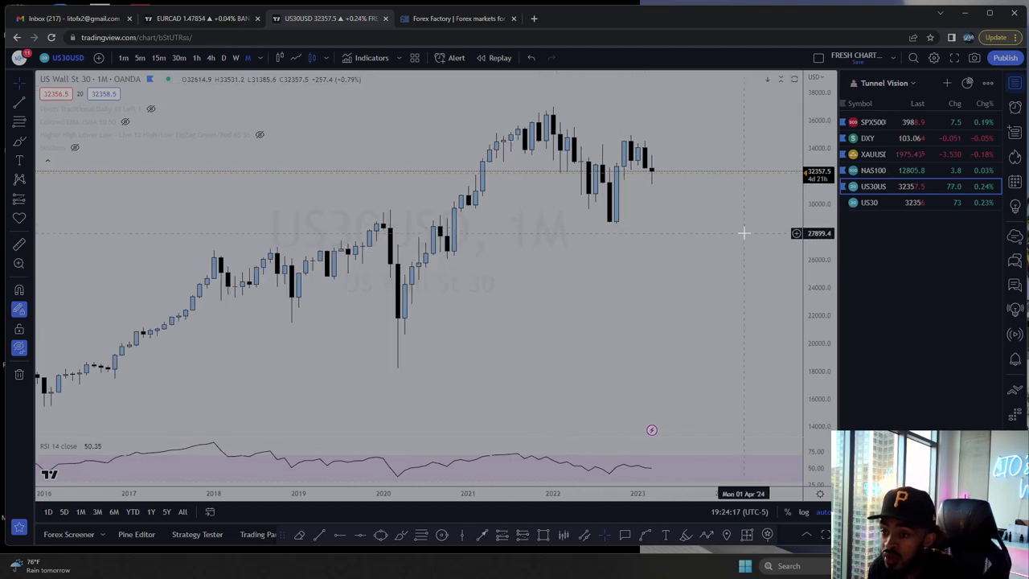
left_click_drag(744, 233, 679, 246)
left_click_drag(817, 257, 816, 201)
left_click_drag(618, 235, 649, 333)
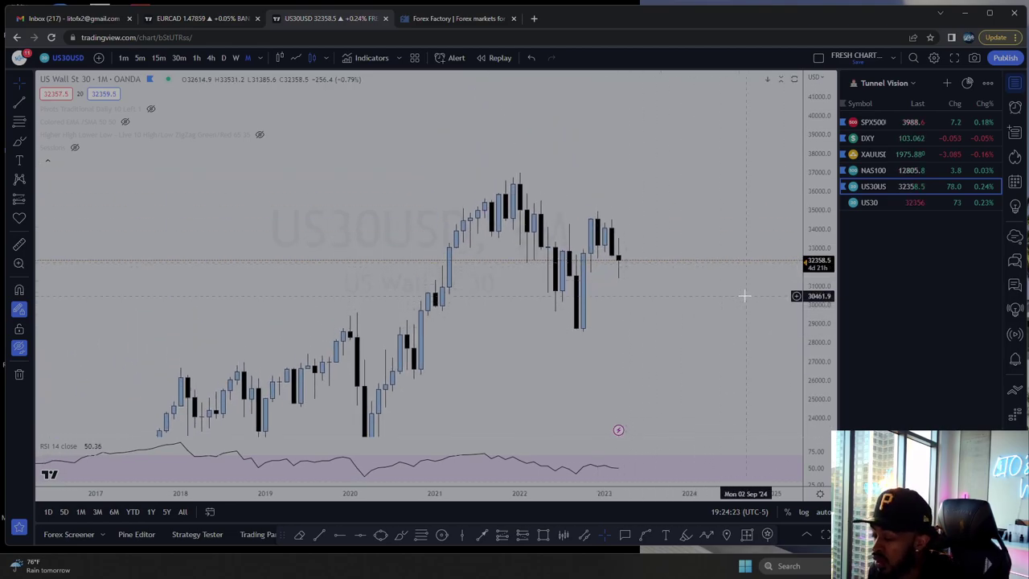
left_click_drag(704, 312, 686, 295)
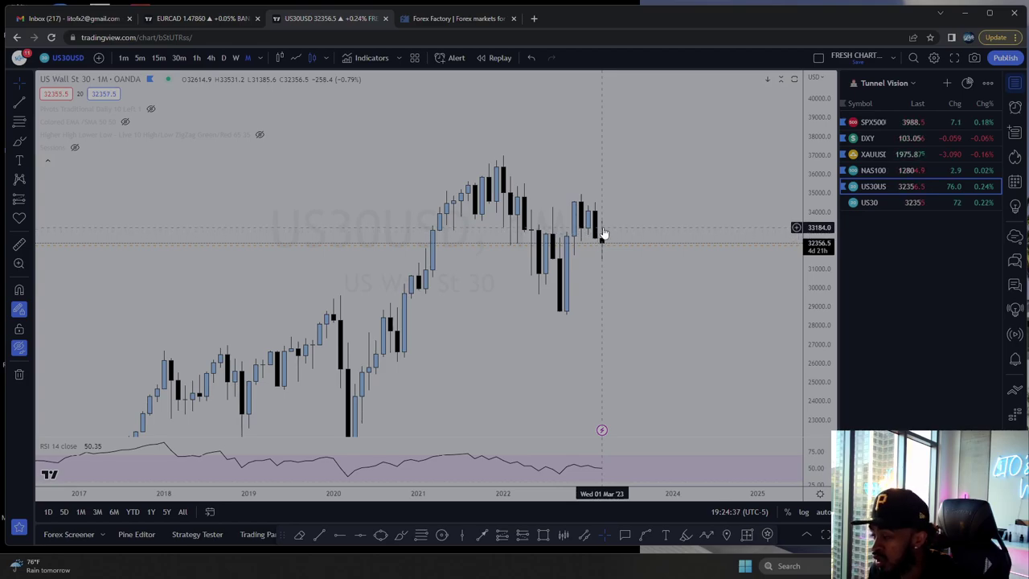
left_click_drag(614, 209, 611, 167)
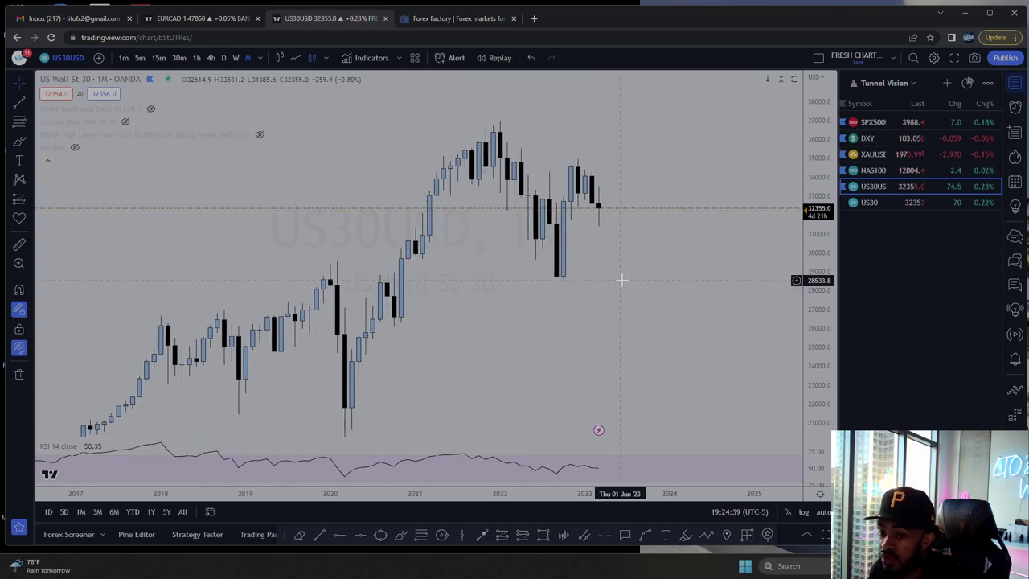
Switch US30USD to the weekly timeframe and examine price from the 2020 low to the latest candle.
left_click(235, 58)
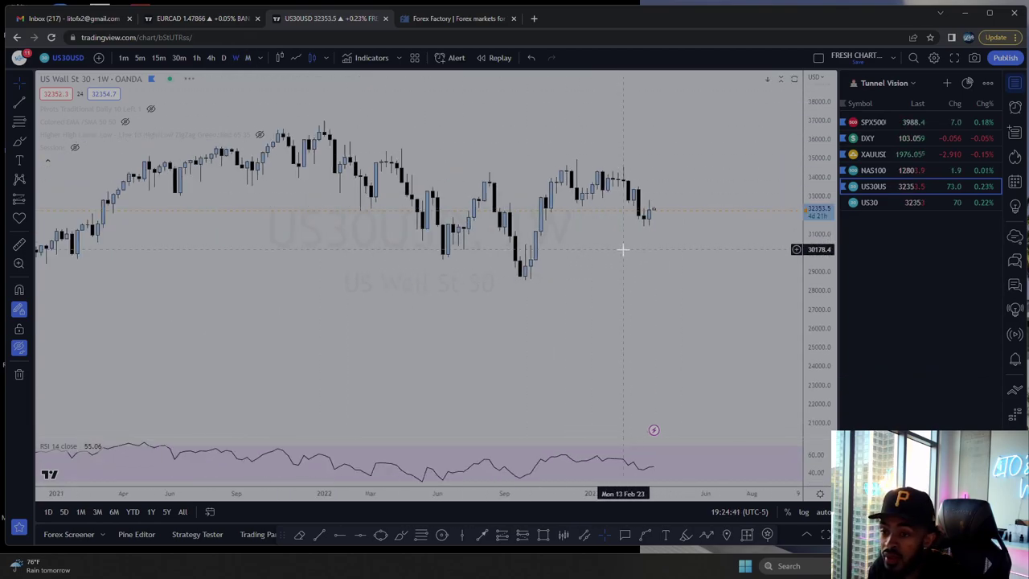
scroll(717, 271, "down", 5)
scroll(724, 280, "up", 7)
left_click_drag(716, 282, 663, 310)
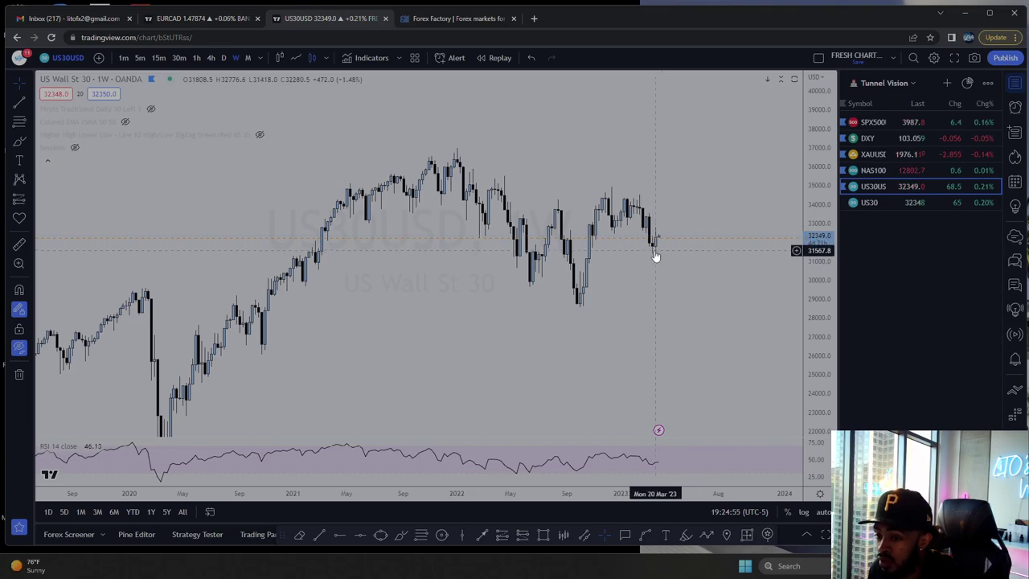
scroll(656, 253, "up", 3)
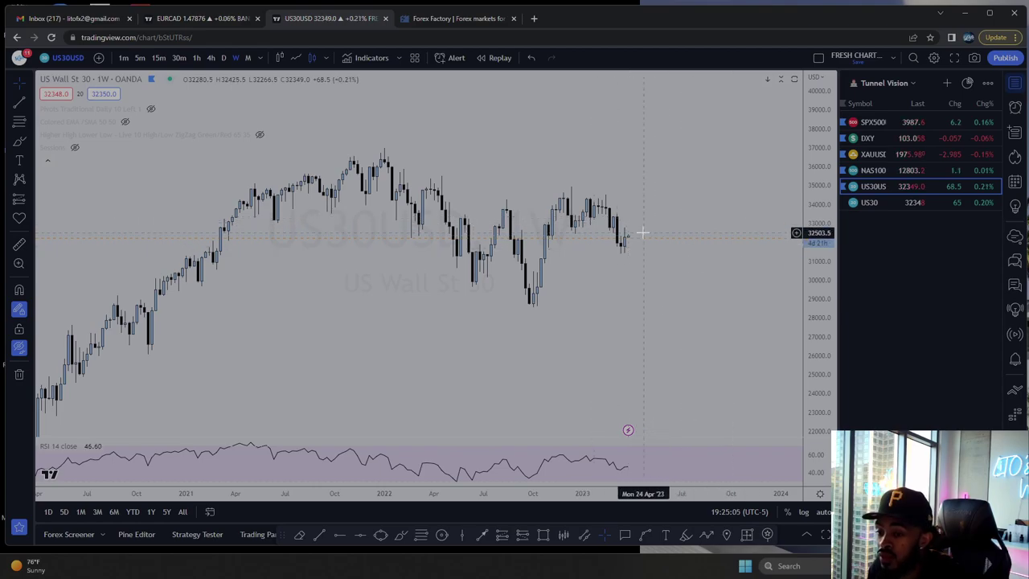
Switch US30USD to the daily timeframe and examine the price structure from October 2022 to late March 2023.
left_click(224, 58)
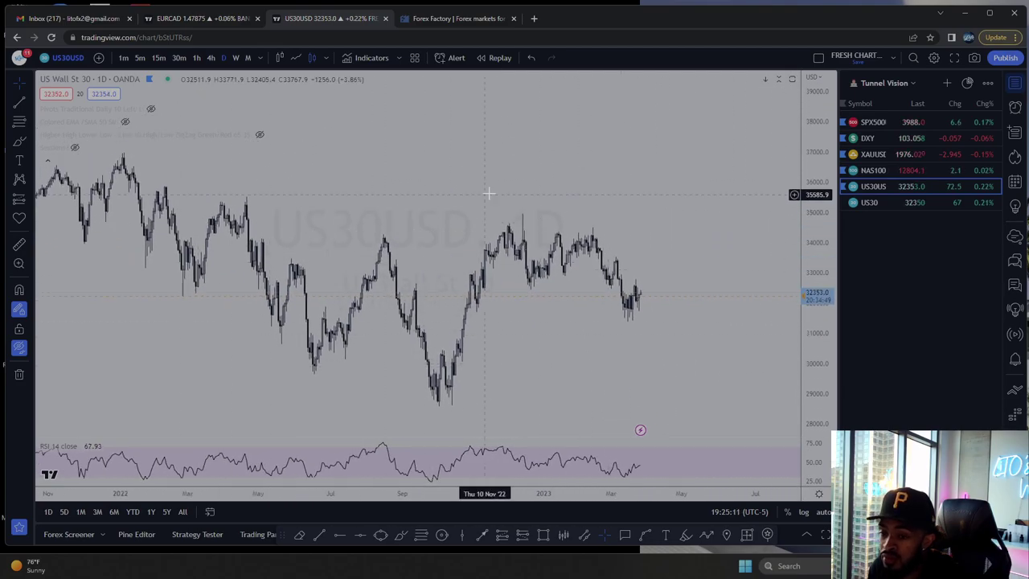
scroll(688, 303, "up", 3)
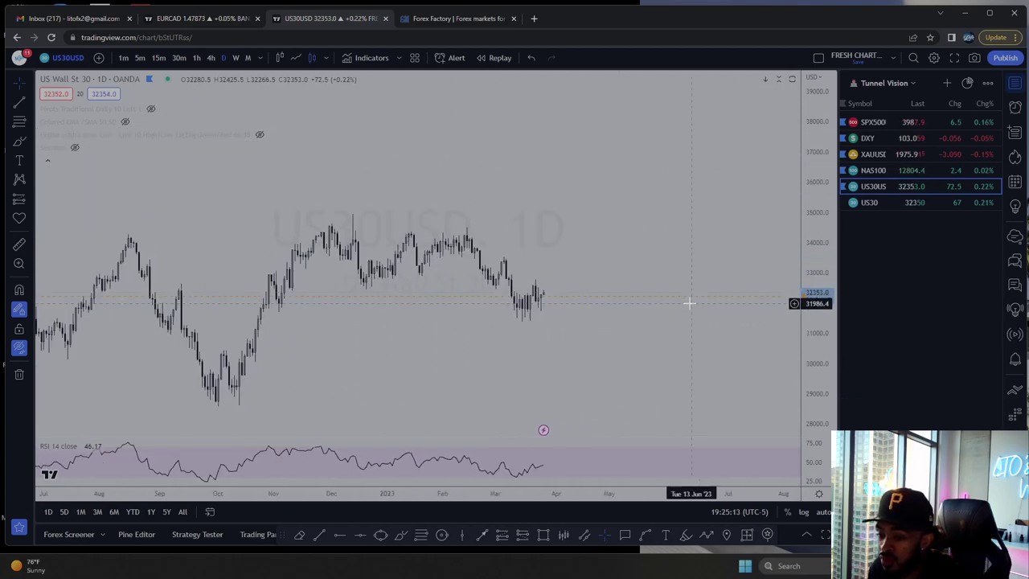
scroll(555, 312, "up", 2)
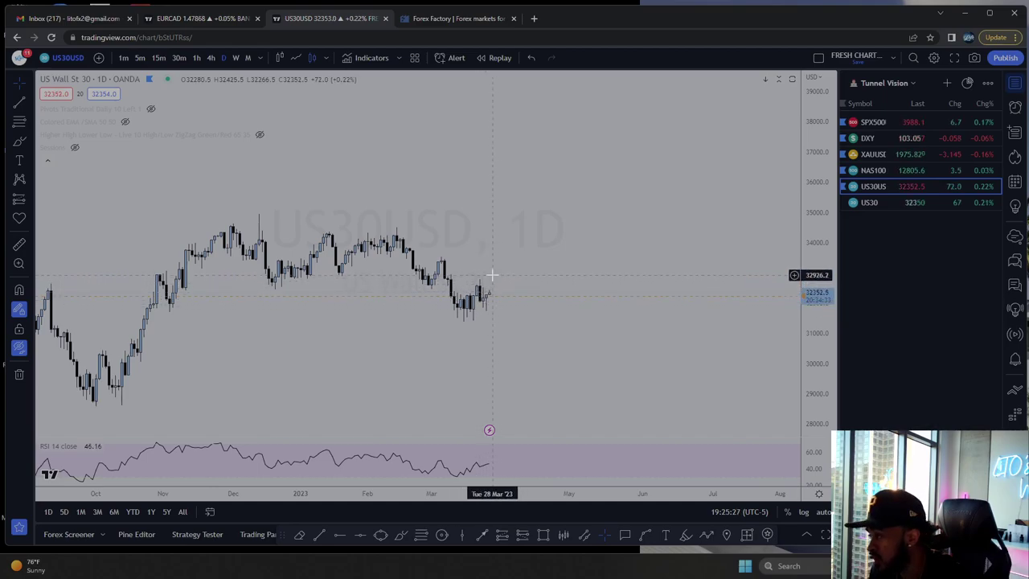
left_click_drag(816, 347, 816, 306)
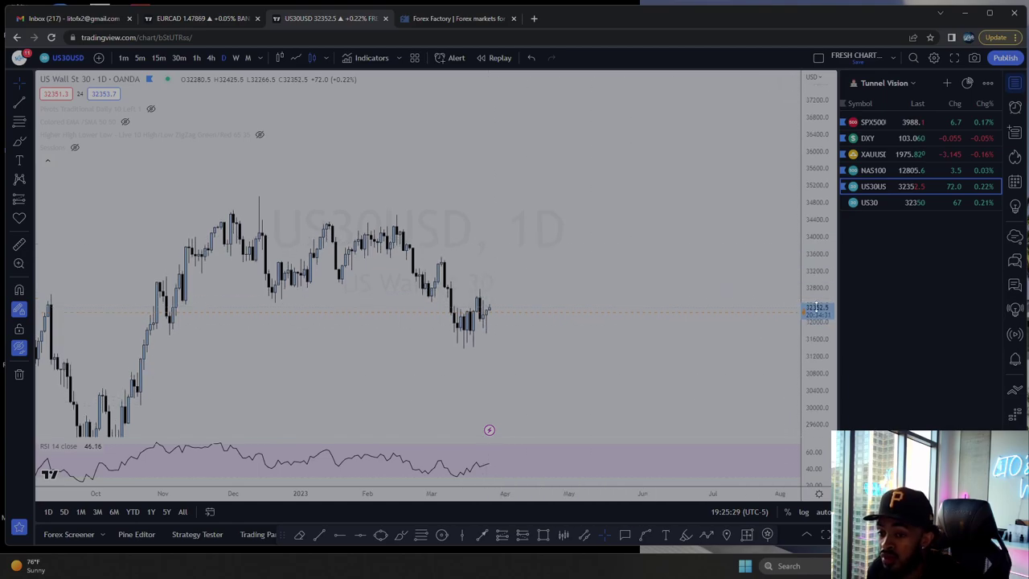
left_click_drag(592, 248, 705, 233)
Switch US30USD to the 4-hour timeframe and examine the February to March 2023 price action.
left_click(210, 58)
scroll(615, 238, "down", 6)
scroll(723, 229, "up", 5)
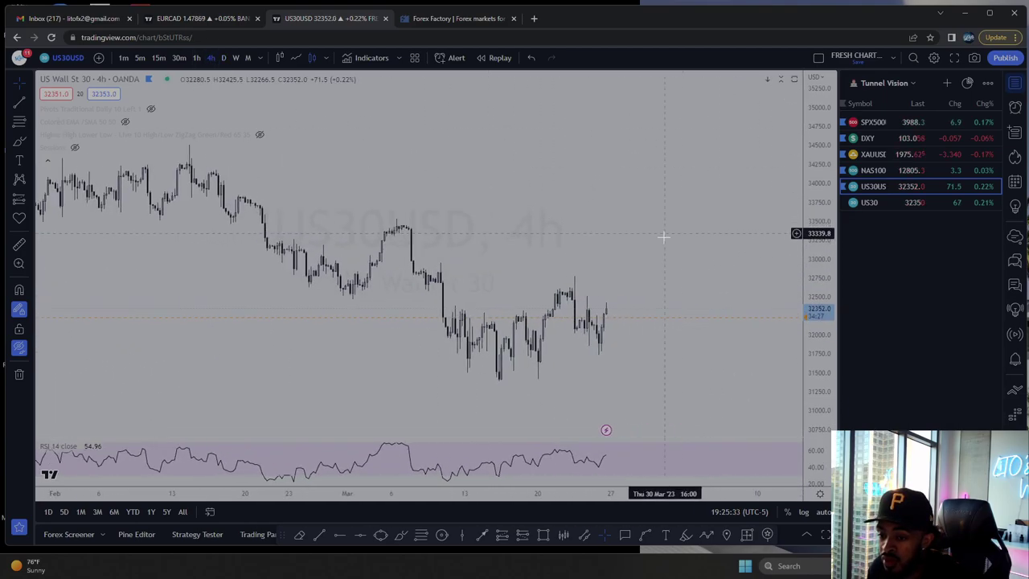
scroll(635, 273, "up", 2)
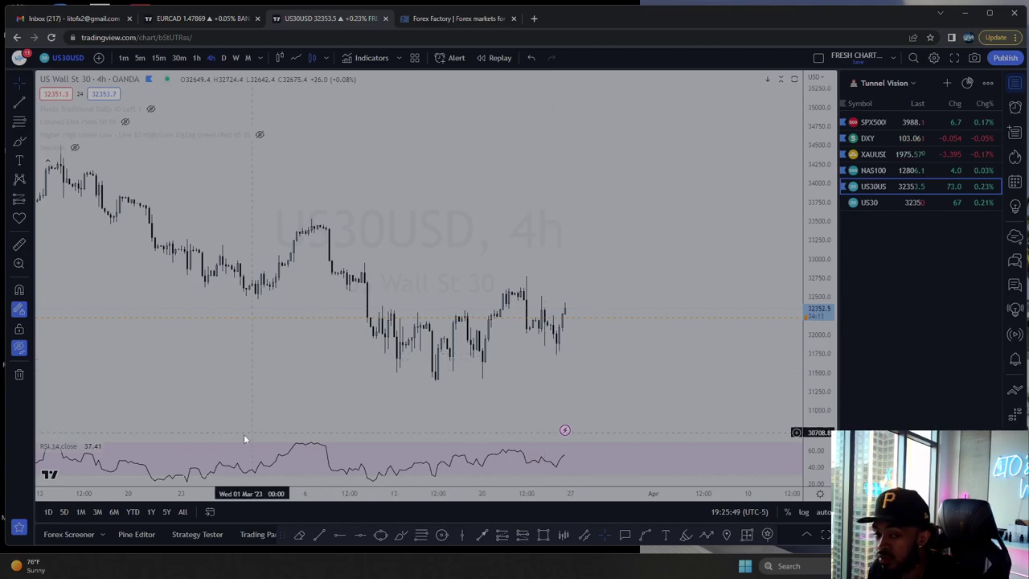
Unhide all saved drawings on the 4-hour chart, including the trend lines, zones and Fibonacci levels.
left_click(15, 351)
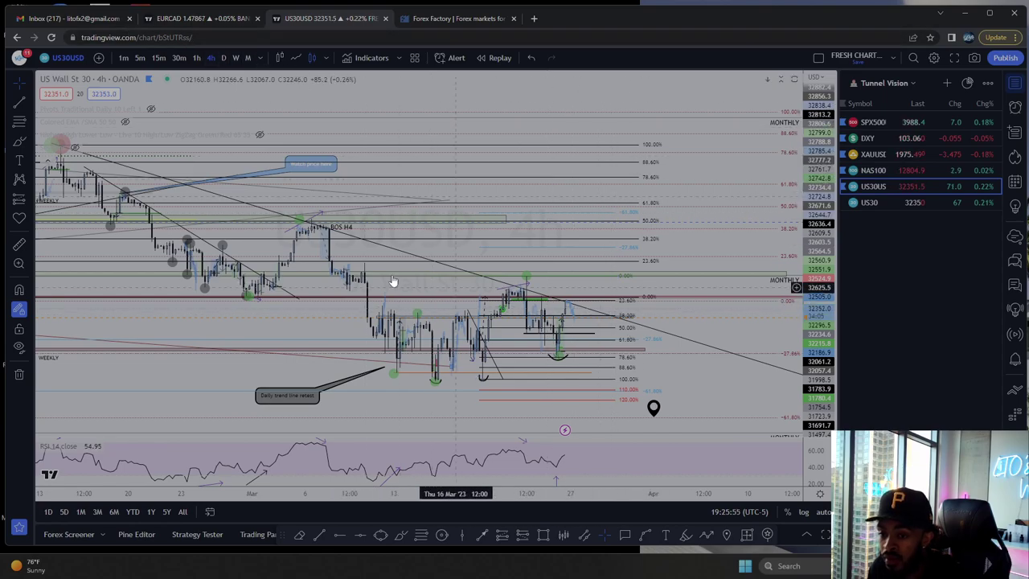
scroll(607, 306, "down", 4)
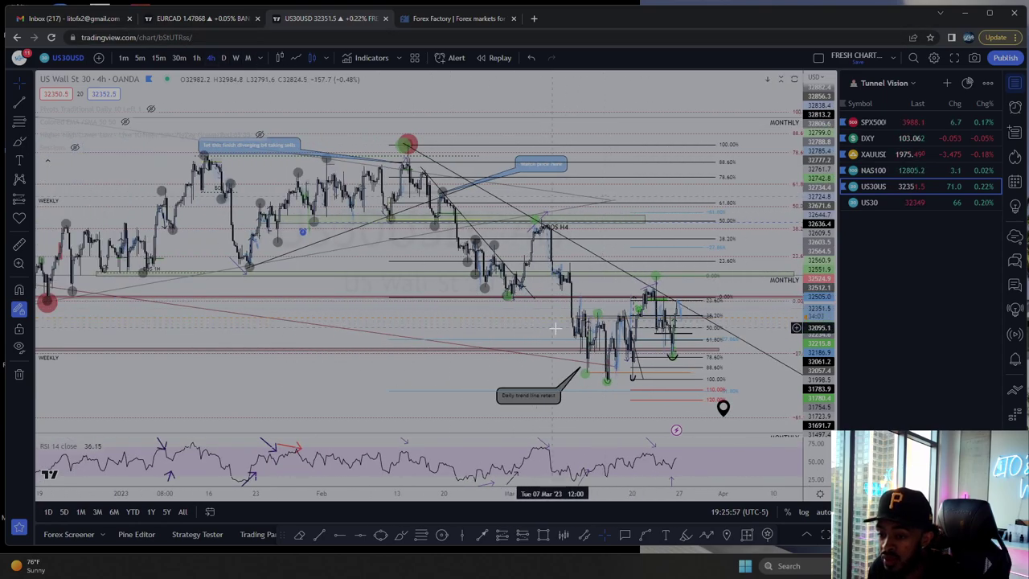
scroll(609, 341, "up", 3)
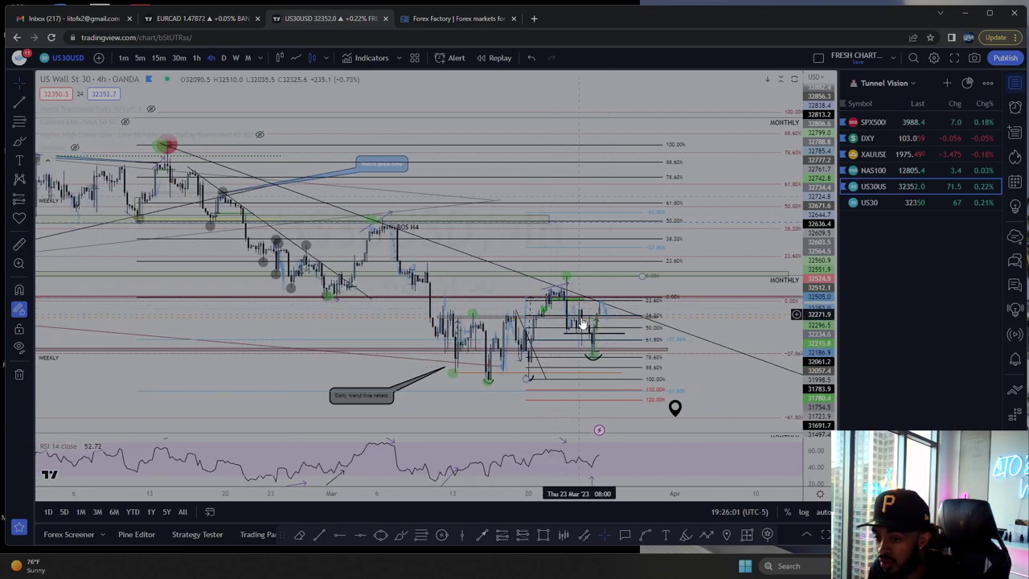
Switch to the 1-hour timeframe and examine the mid to late March price action against the descending trend line and marked zones.
left_click(197, 60)
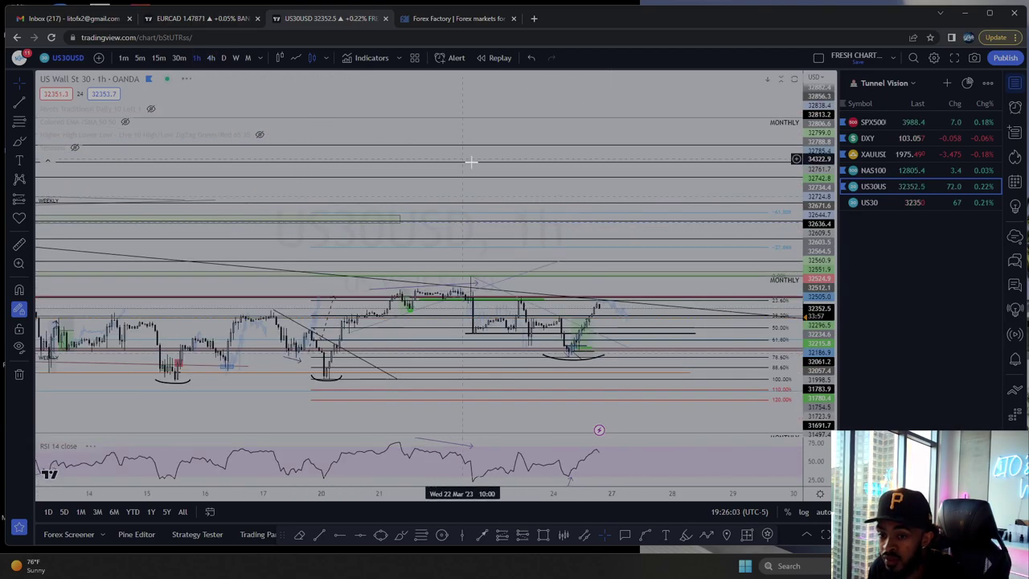
left_click_drag(811, 258, 810, 226)
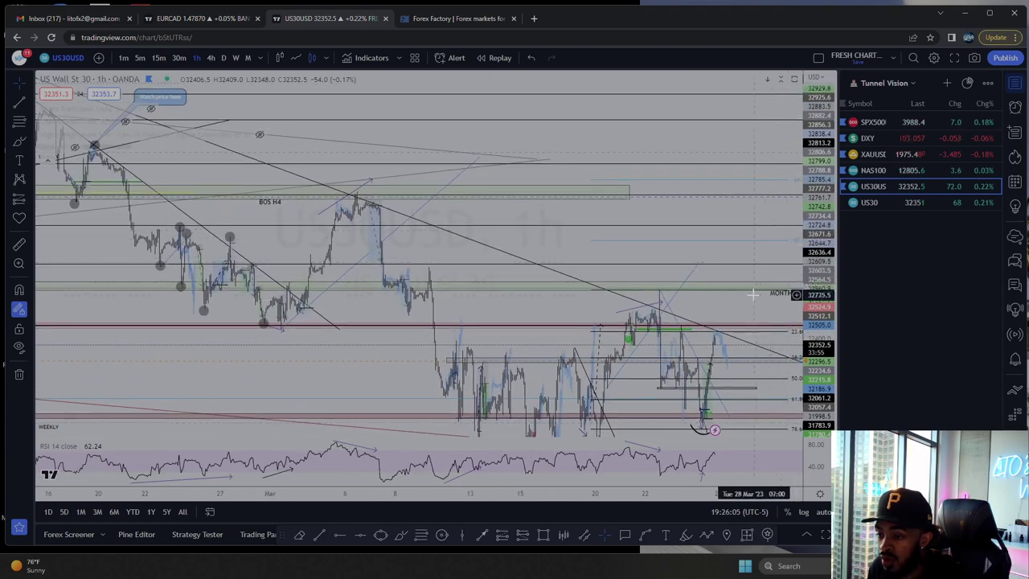
scroll(754, 297, "up", 3)
left_click_drag(728, 306, 705, 206)
scroll(635, 209, "up", 3)
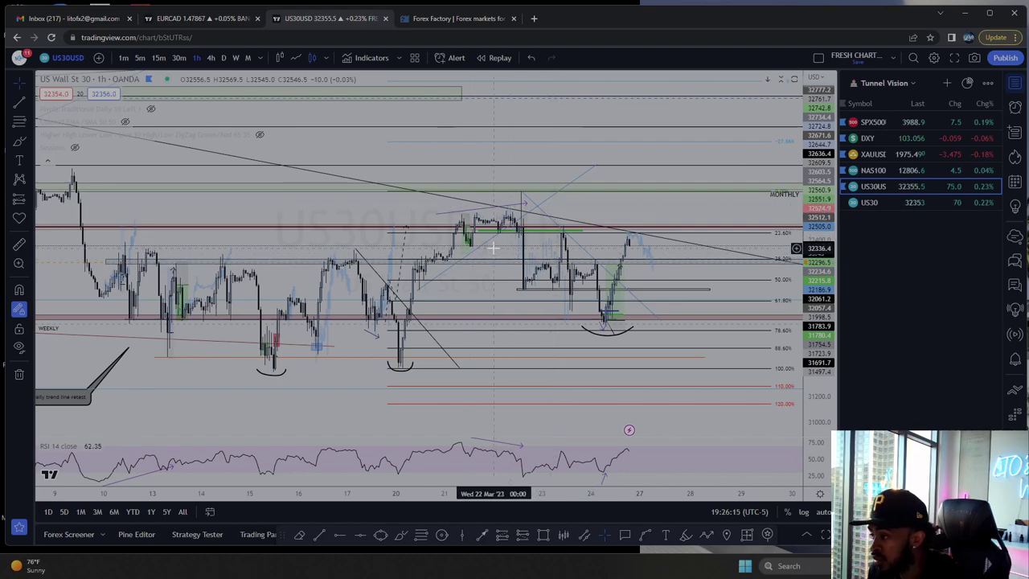
left_click_drag(493, 248, 443, 230)
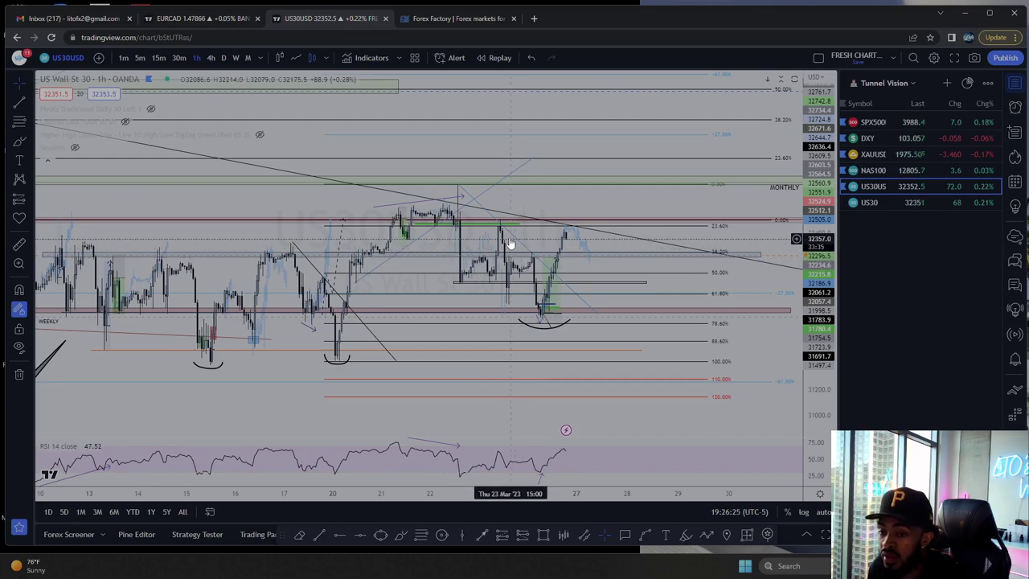
left_click(543, 311, "shift")
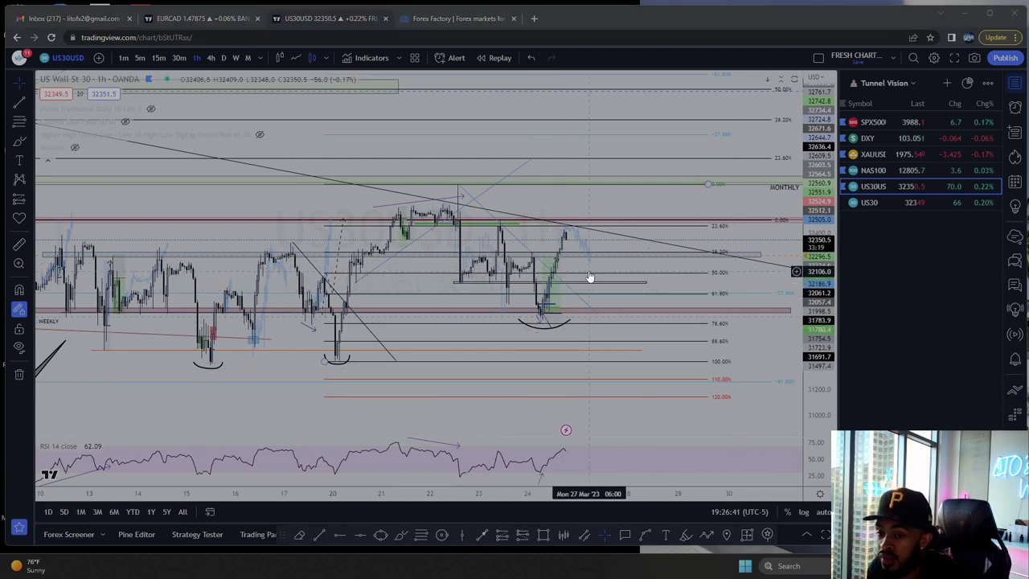
scroll(550, 261, "up", 1)
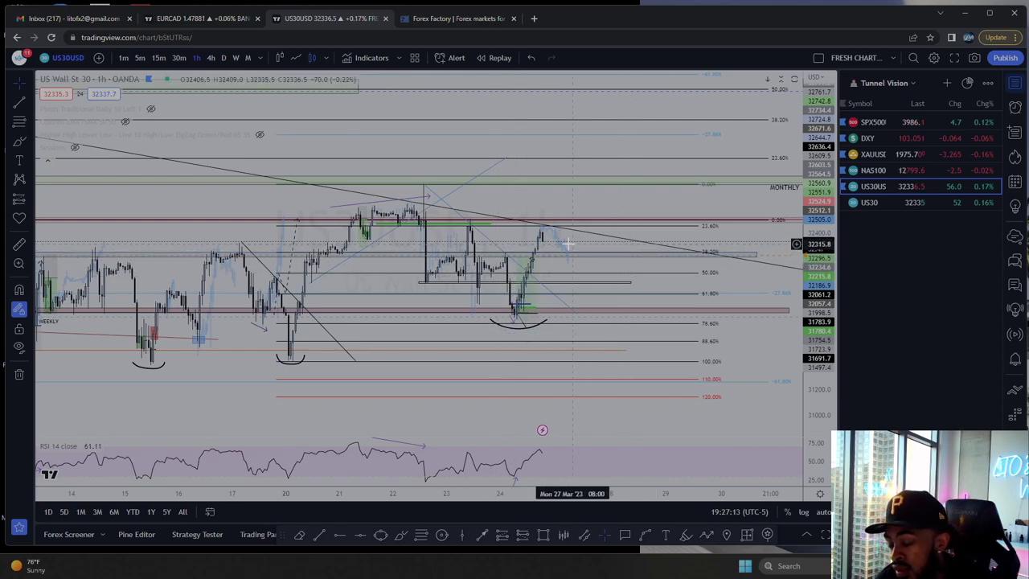
Inspect the long position drawn from the 24 March low on the 15-minute chart, and return to the 30-minute timeframe.
left_click(179, 58)
left_click(158, 58)
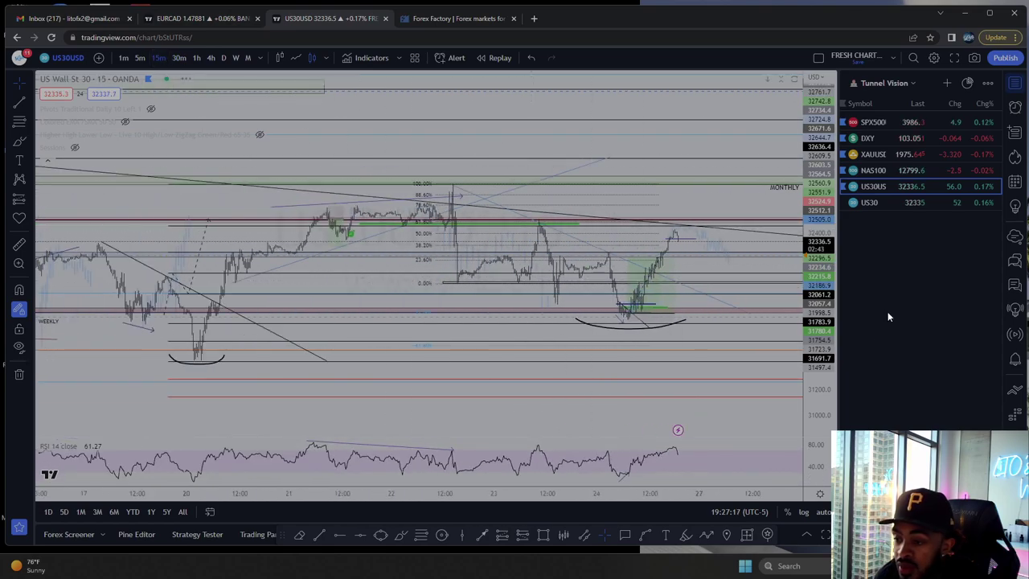
scroll(662, 373, "up", 5)
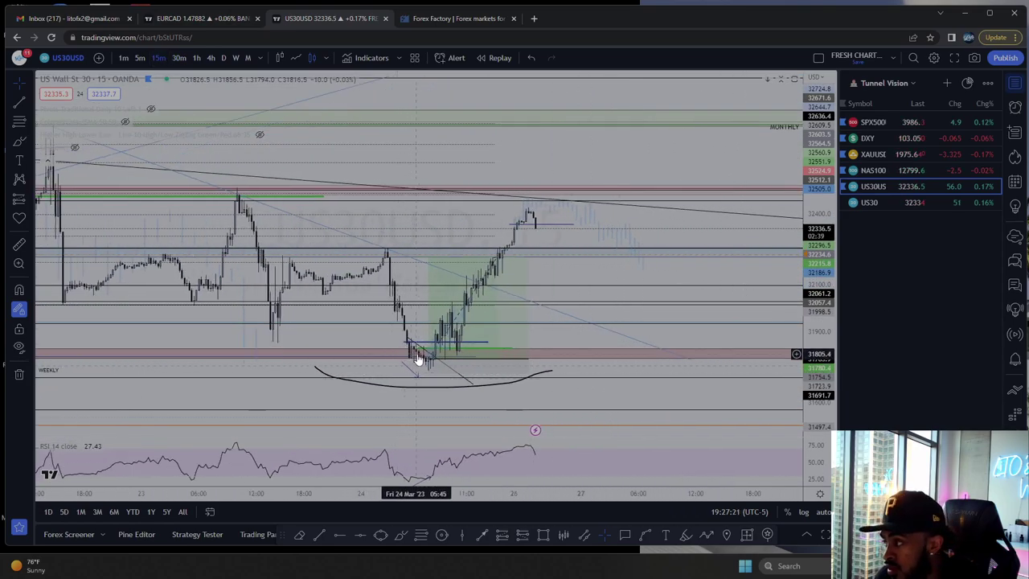
left_click(462, 358)
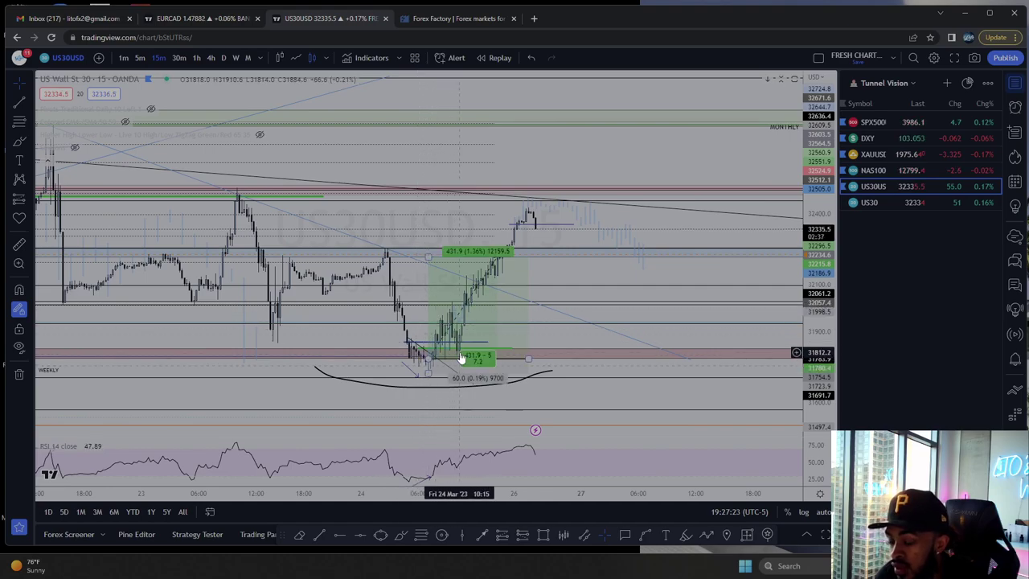
left_click(421, 260)
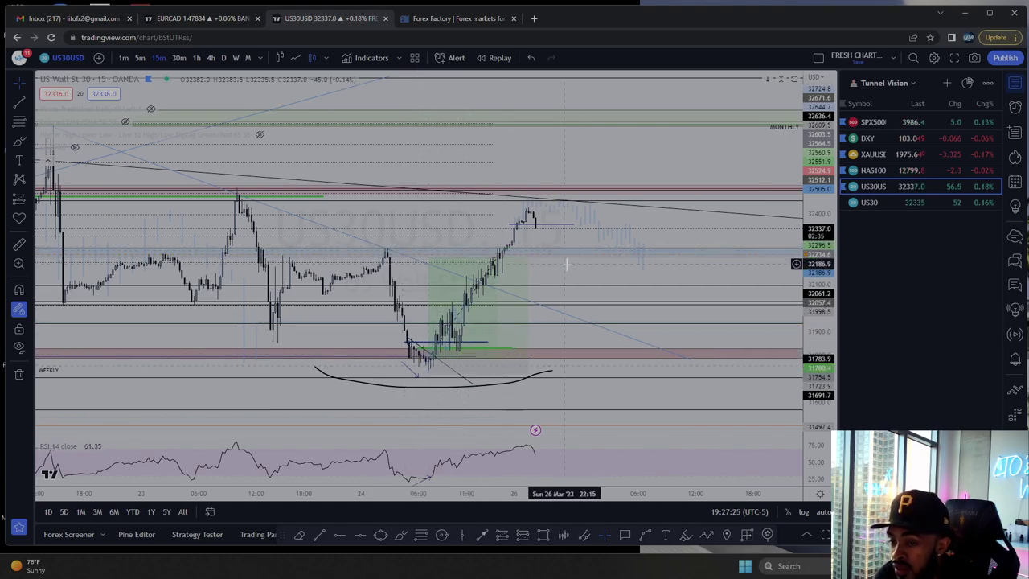
scroll(595, 270, "down", 4)
left_click(178, 58)
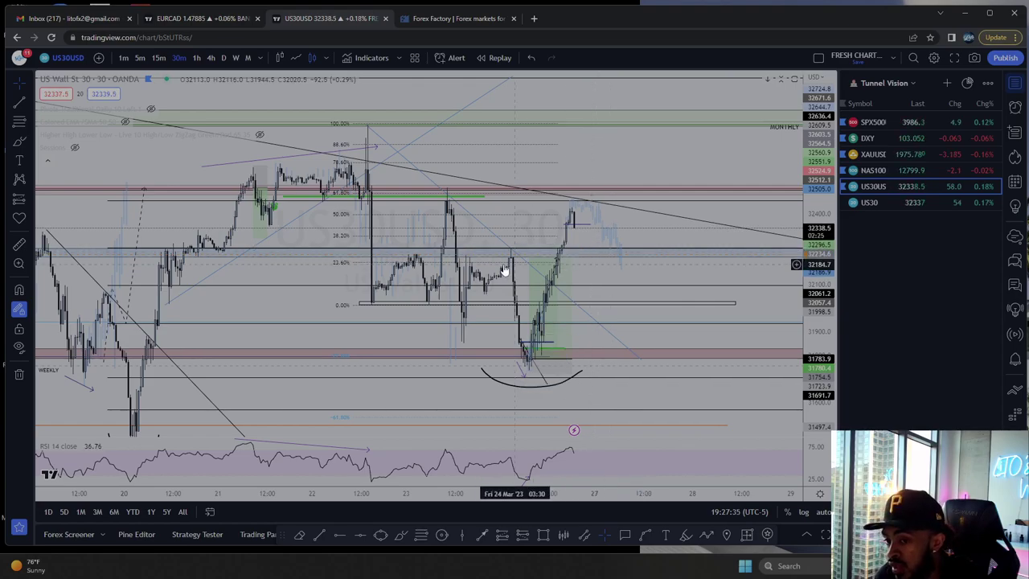
Trace the descending swings with a six-point path from the 22 March high to the 24 March low on the 30-minute chart.
left_click(708, 534)
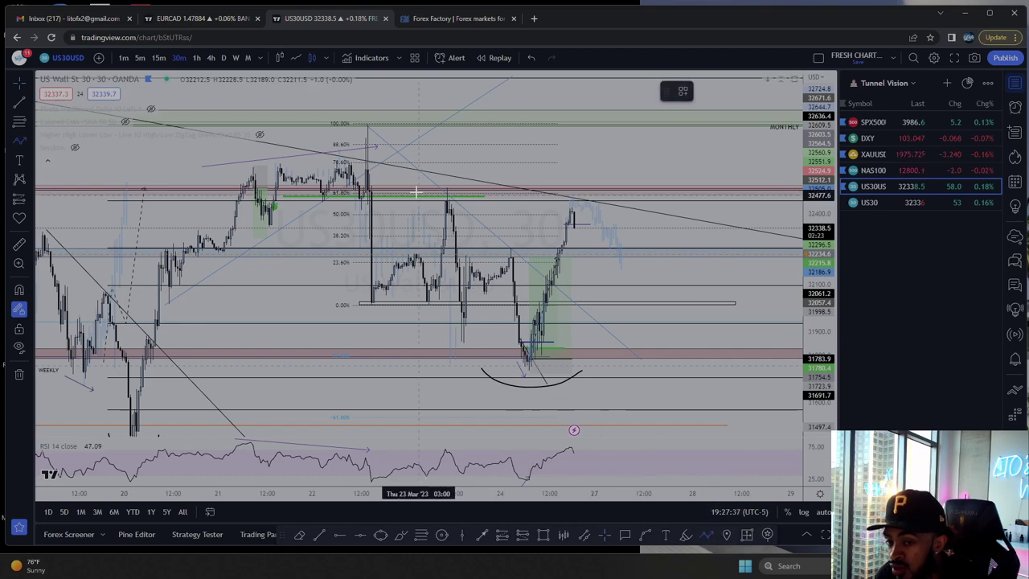
left_click(363, 127)
left_click(373, 307)
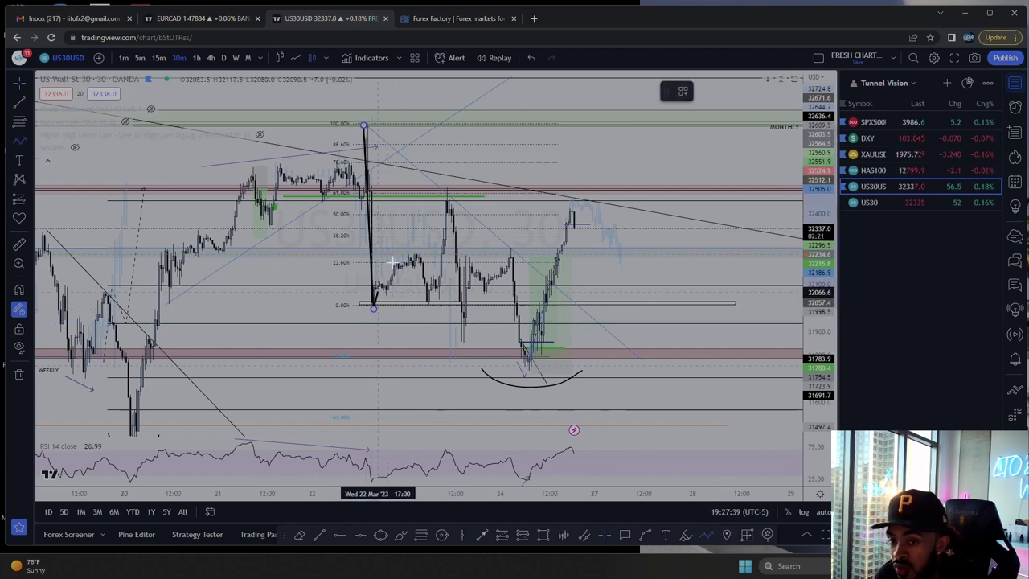
left_click(445, 187)
left_click(459, 338)
left_click(512, 250)
left_click(531, 374)
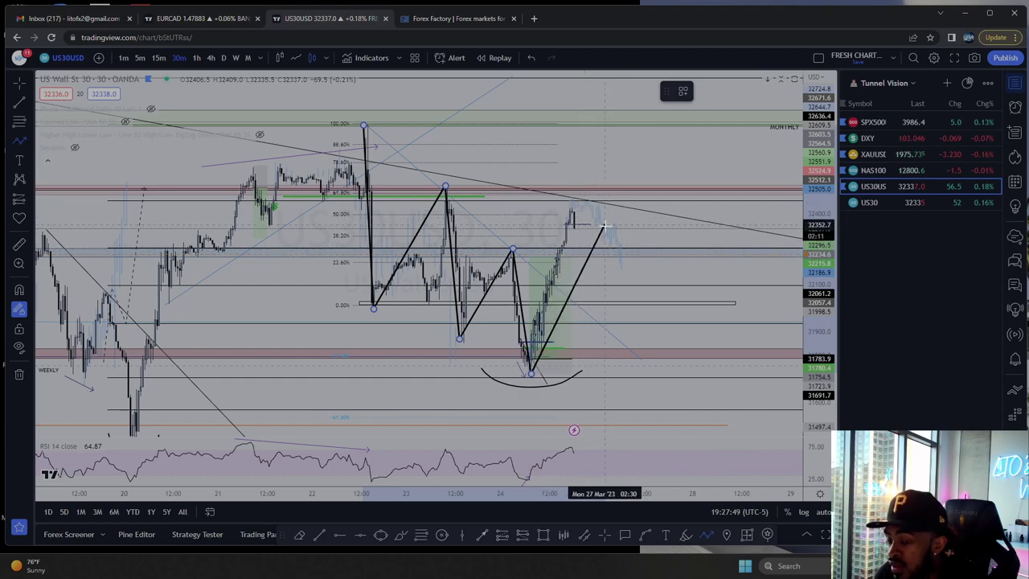
left_click(577, 263)
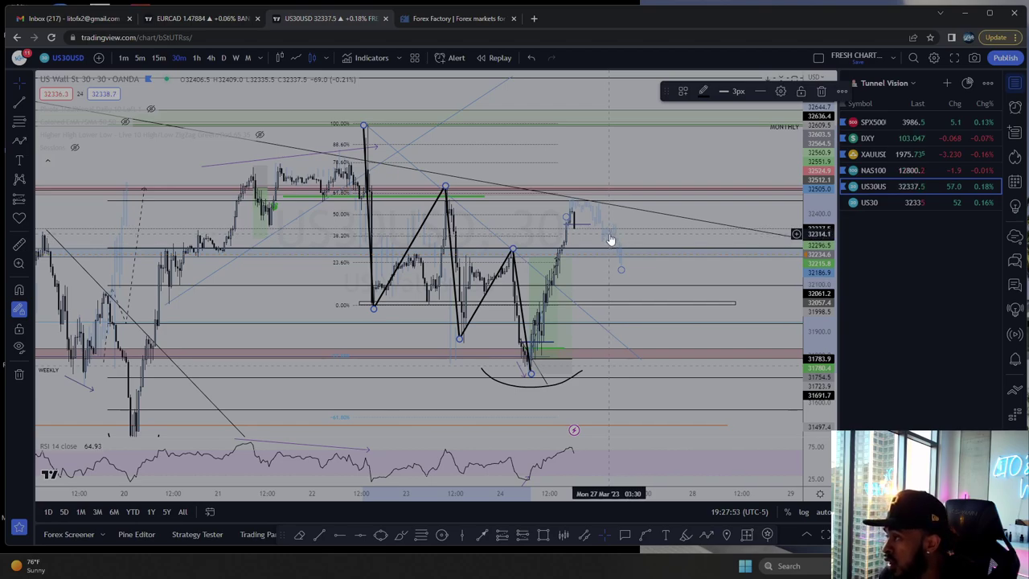
Delete the path traced over the 22 to 24 March swings.
left_click(821, 92)
scroll(616, 235, "down", 5)
scroll(676, 236, "up", 5)
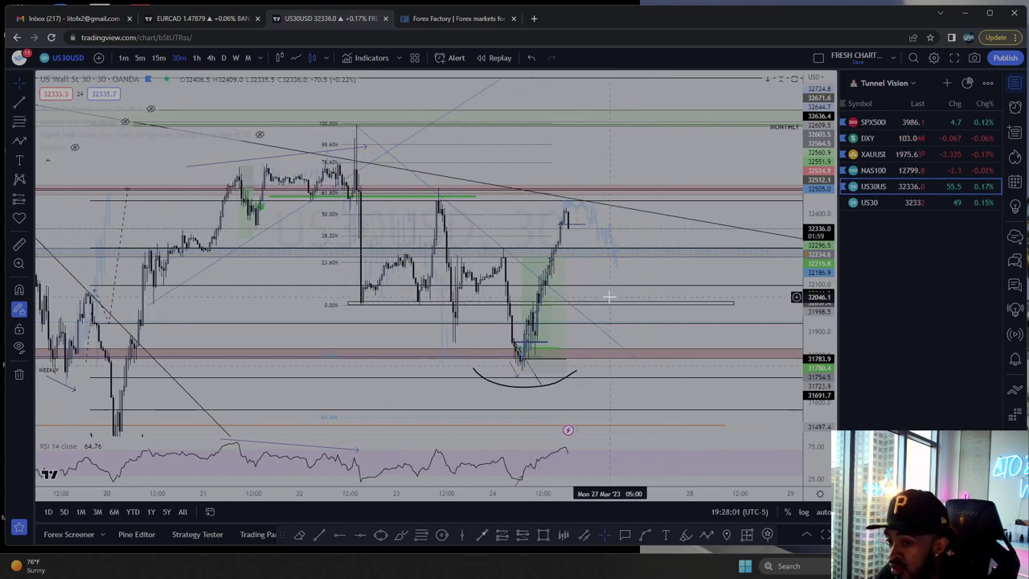
Trace the market structure with a five-point path from the mid-February high to the 22 March high on the 30-minute chart.
scroll(595, 266, "down", 5)
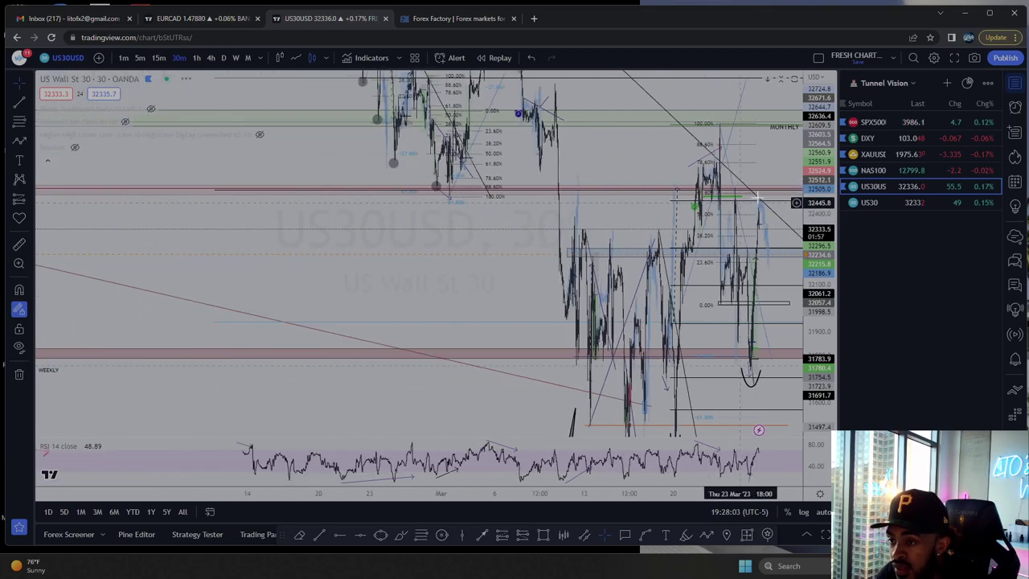
left_click_drag(821, 167, 723, 454)
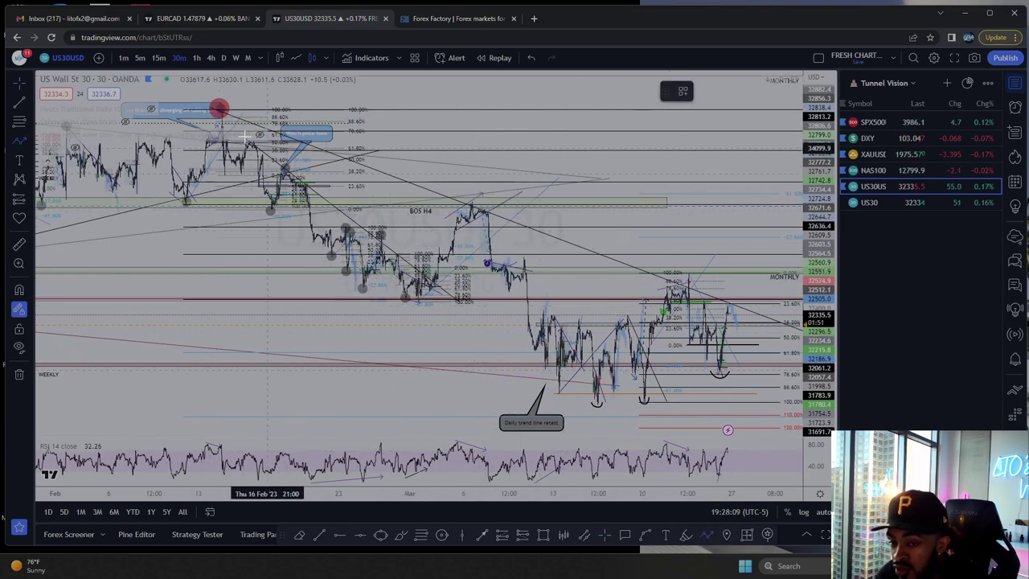
left_click(225, 119)
left_click(369, 304)
left_click(481, 194)
left_click(595, 402)
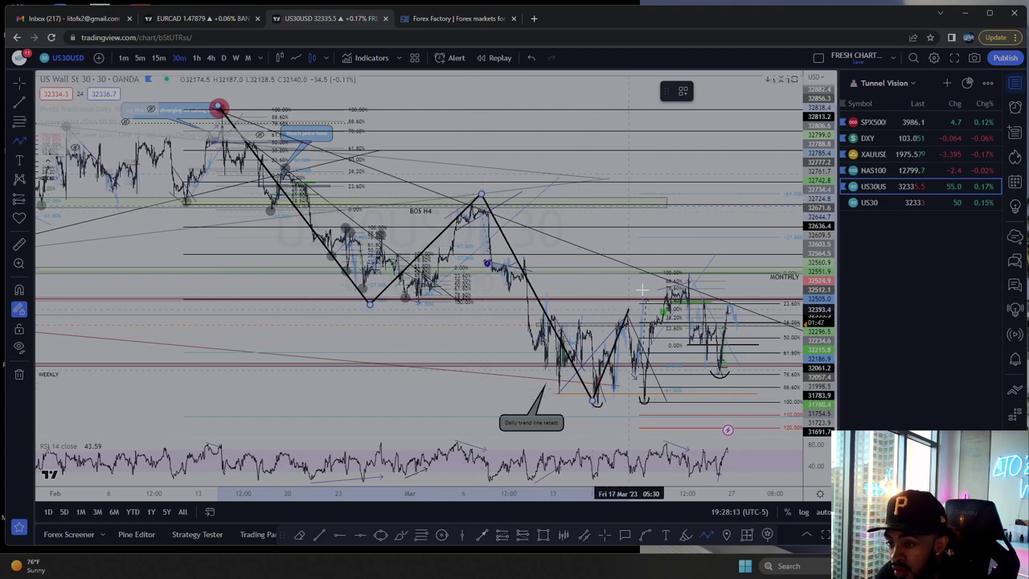
left_click(691, 275)
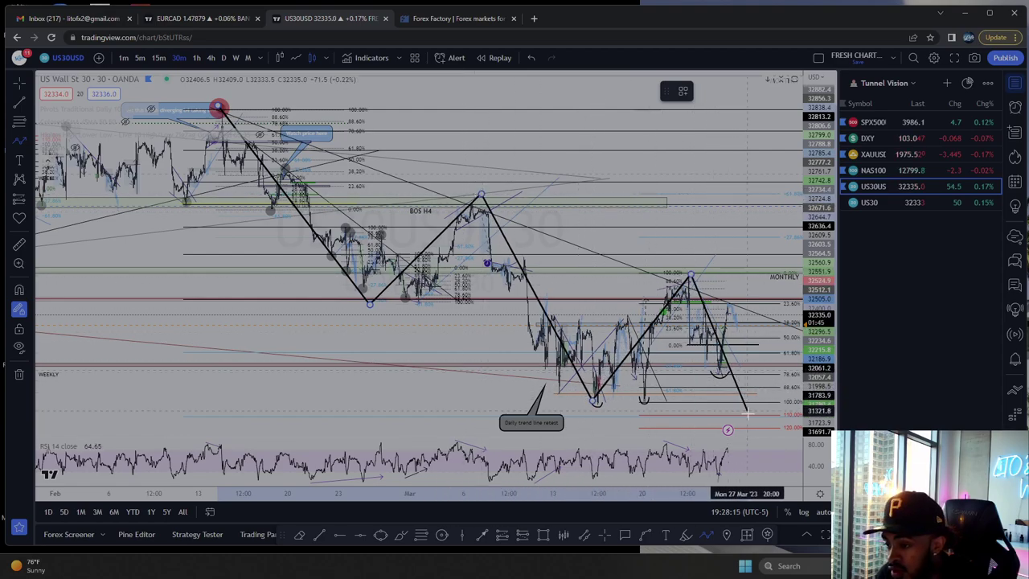
left_click(691, 275)
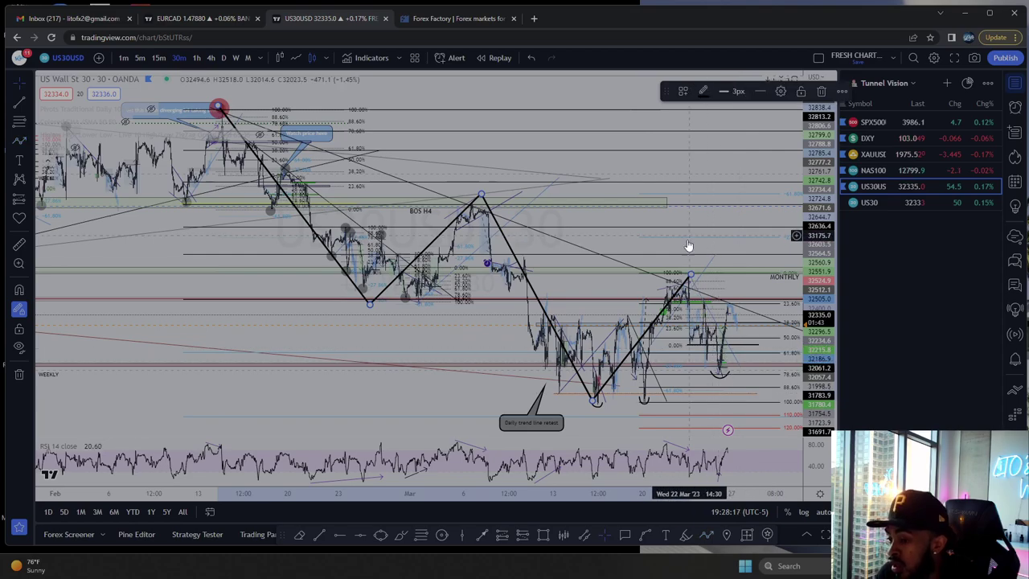
Examine the late March price action against the descending trend line on the 30-minute and 15-minute charts.
scroll(718, 270, "up", 5)
scroll(721, 274, "up", 5)
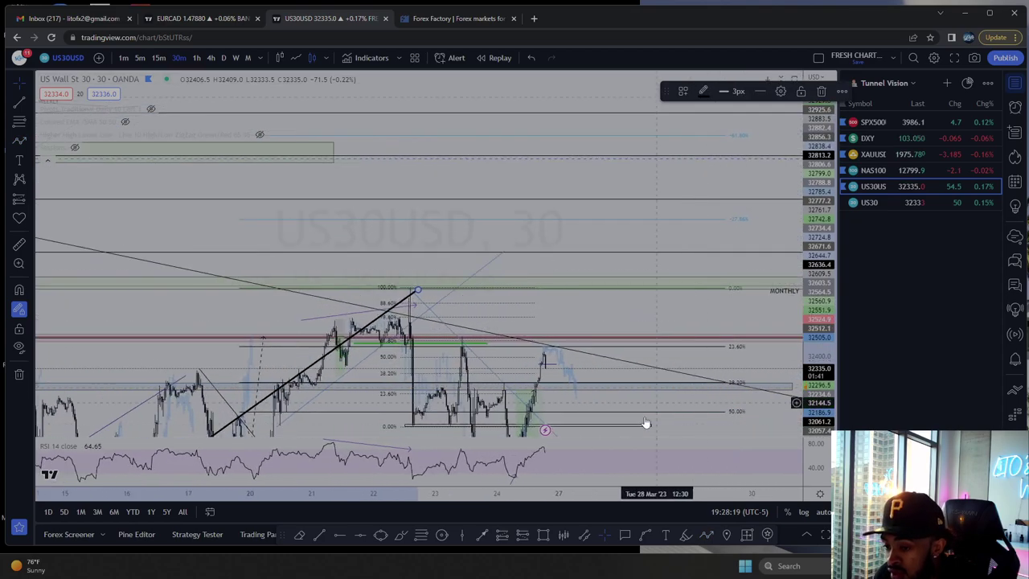
scroll(627, 400, "up", 4)
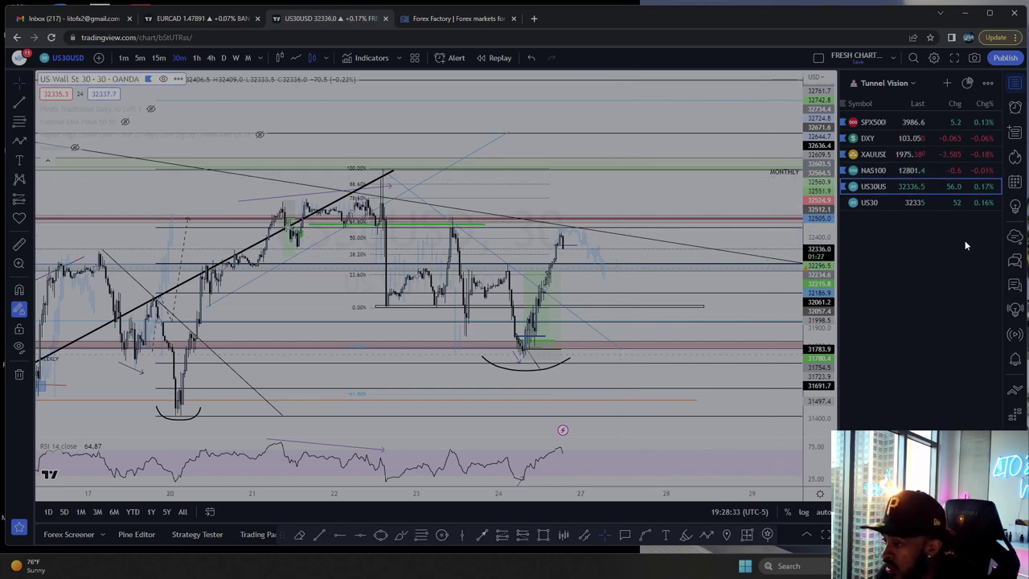
left_click_drag(824, 298, 820, 230)
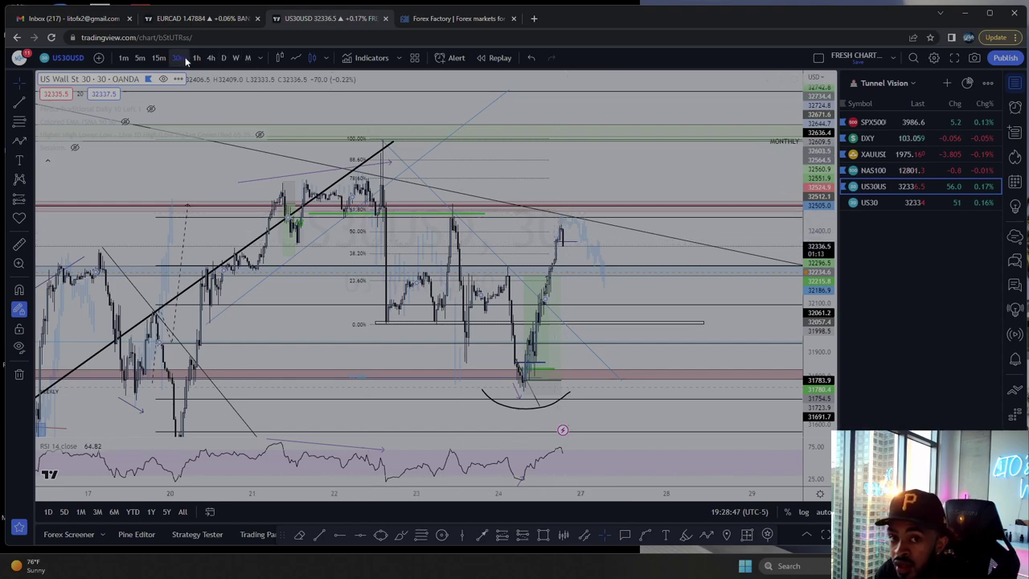
left_click(159, 57)
left_click_drag(818, 316, 819, 185)
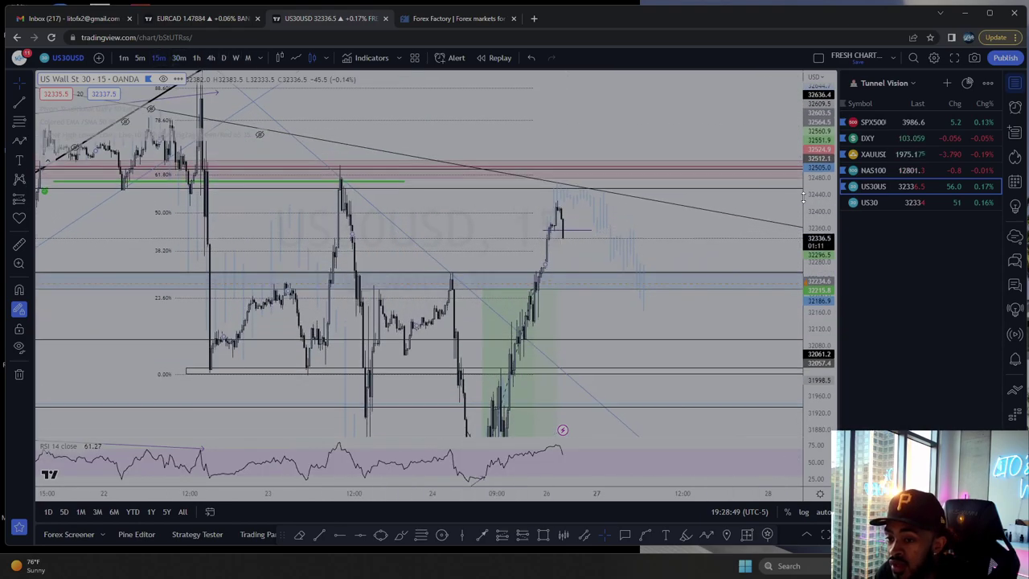
scroll(638, 234, "up", 3)
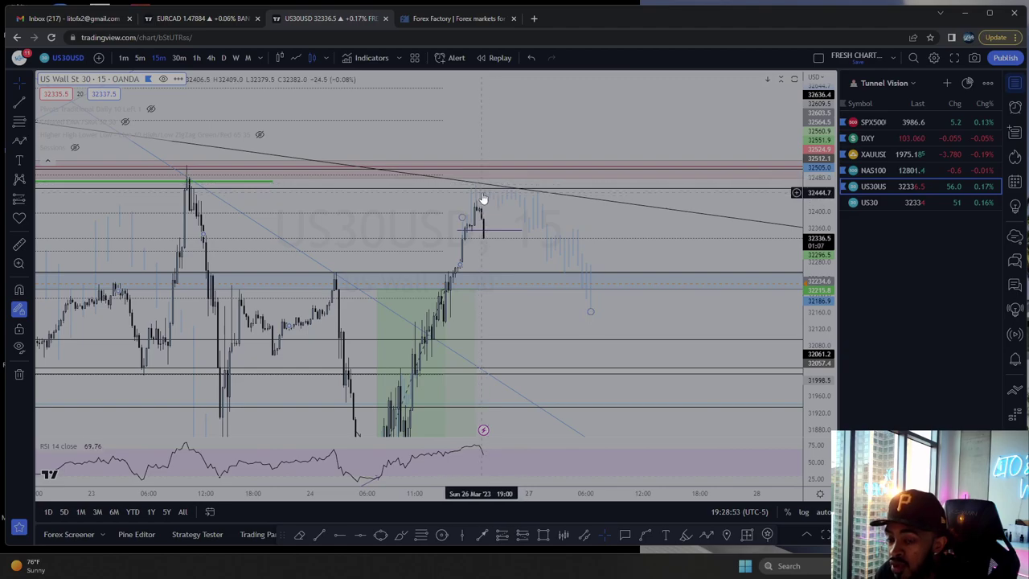
scroll(544, 201, "down", 5)
scroll(643, 258, "up", 3)
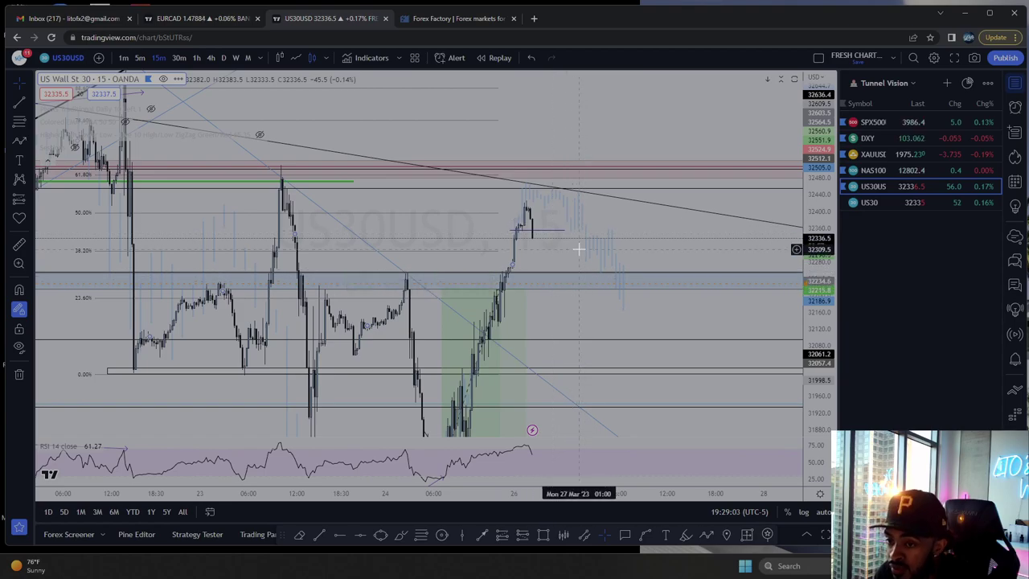
Draw a Fib Retracement from the 24 March low to the latest high on the 30-minute chart, and delete it.
left_click(177, 59)
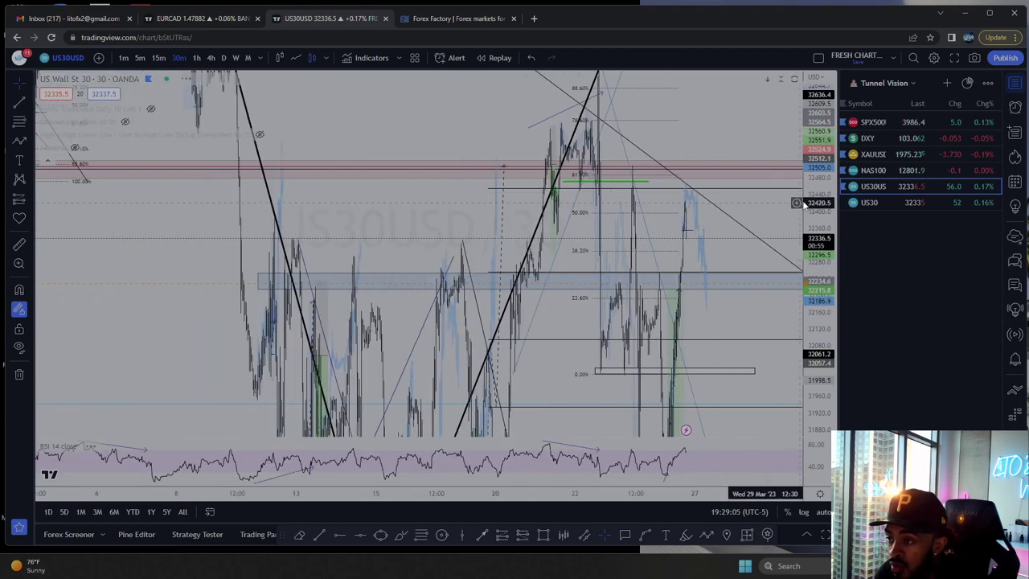
scroll(700, 321, "up", 3)
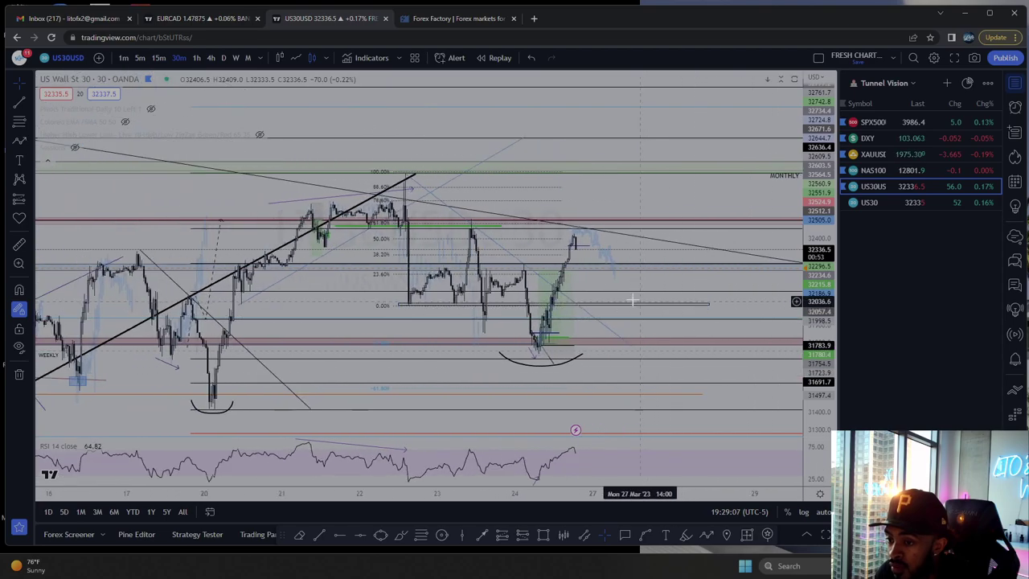
left_click(538, 345, "shift")
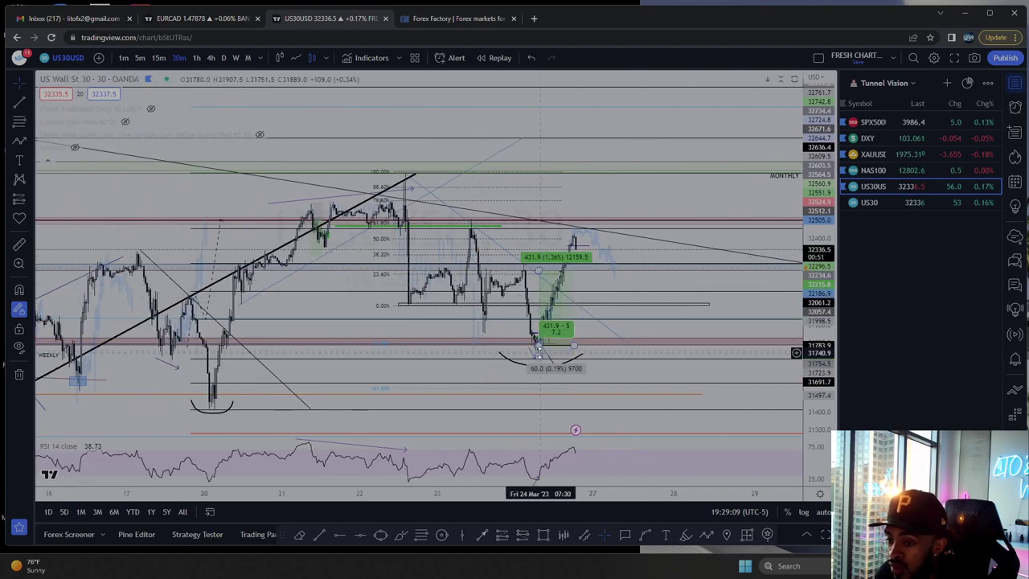
left_click(569, 242)
left_click(31, 121)
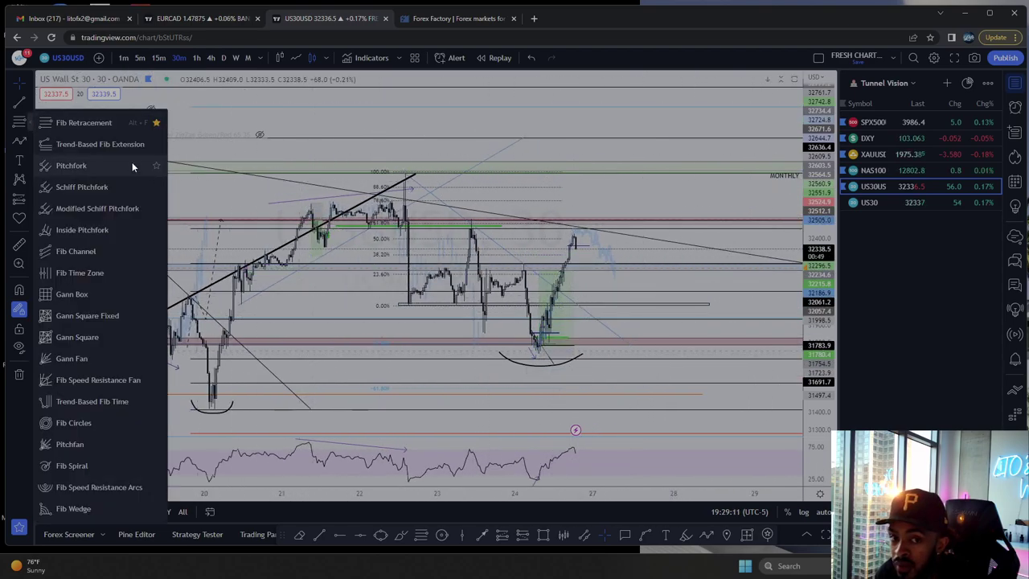
left_click(71, 125)
left_click(531, 351)
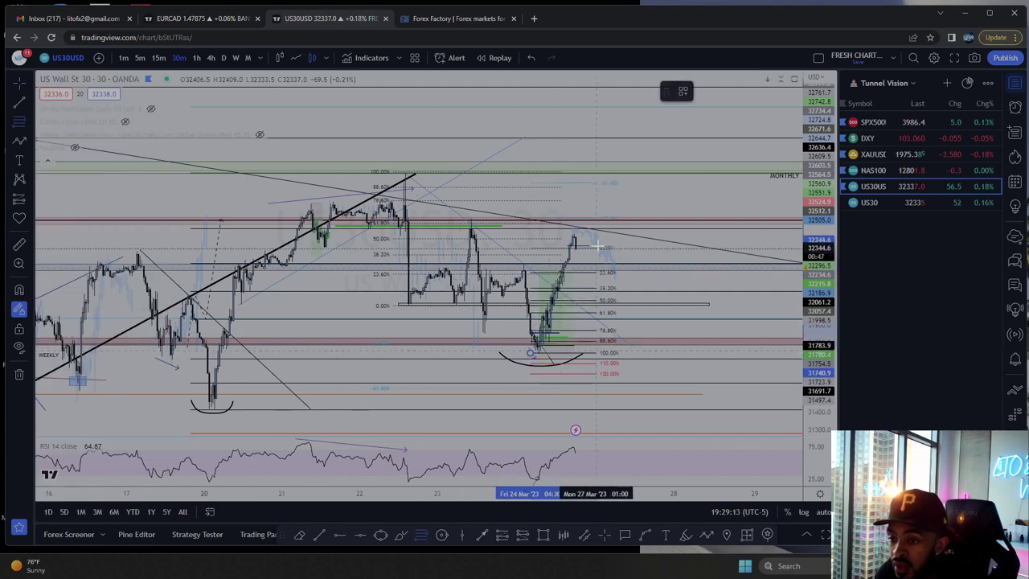
left_click(634, 233)
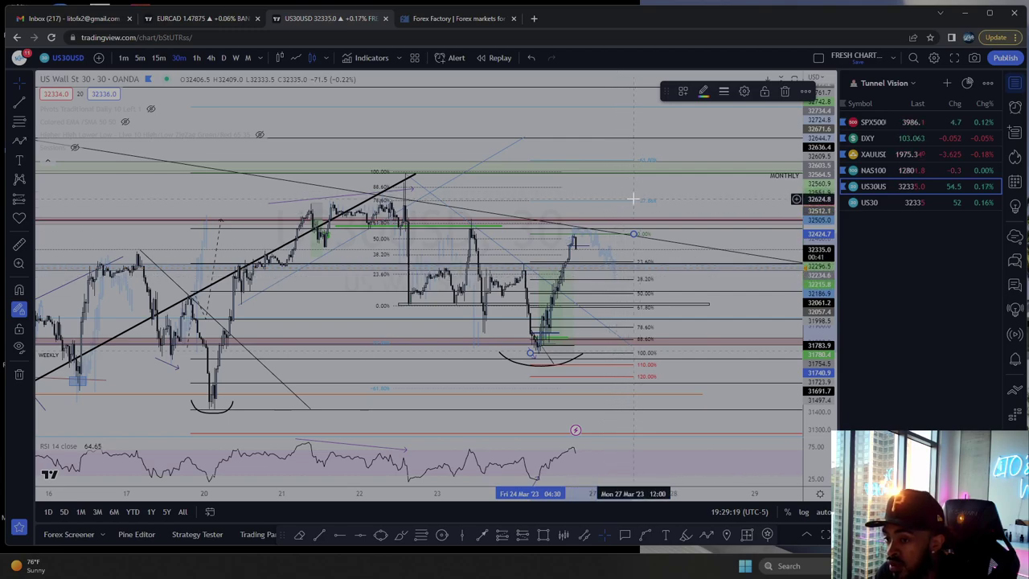
key("Delete")
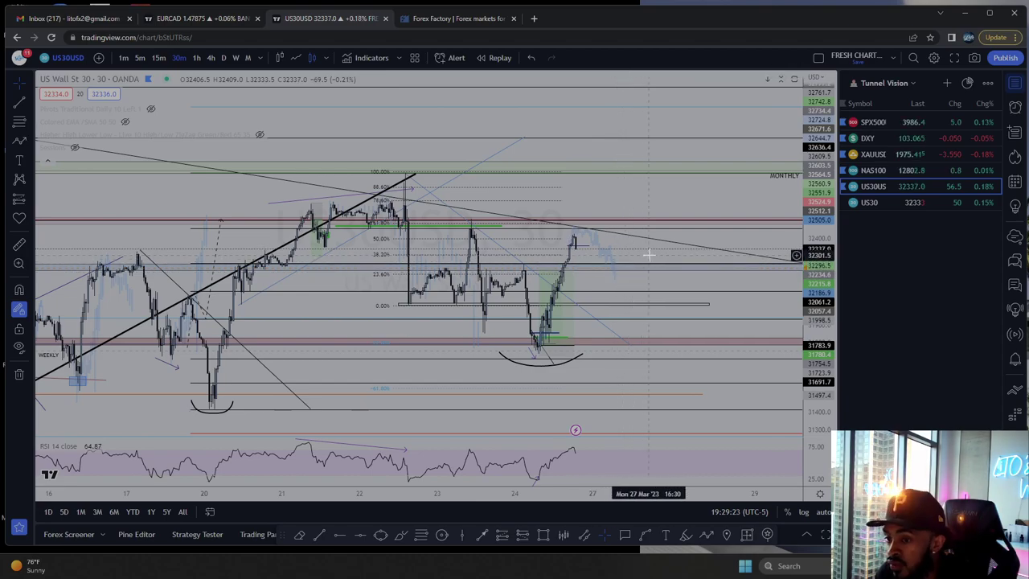
Open the XAUUSD chart on the 1-hour timeframe and hide all its drawings.
left_click(198, 57)
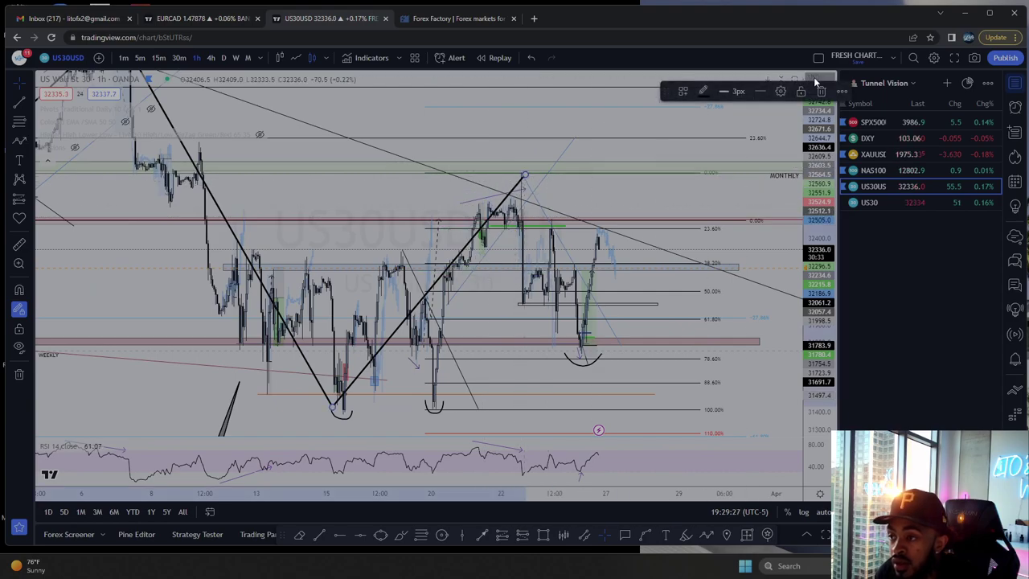
left_click(907, 153)
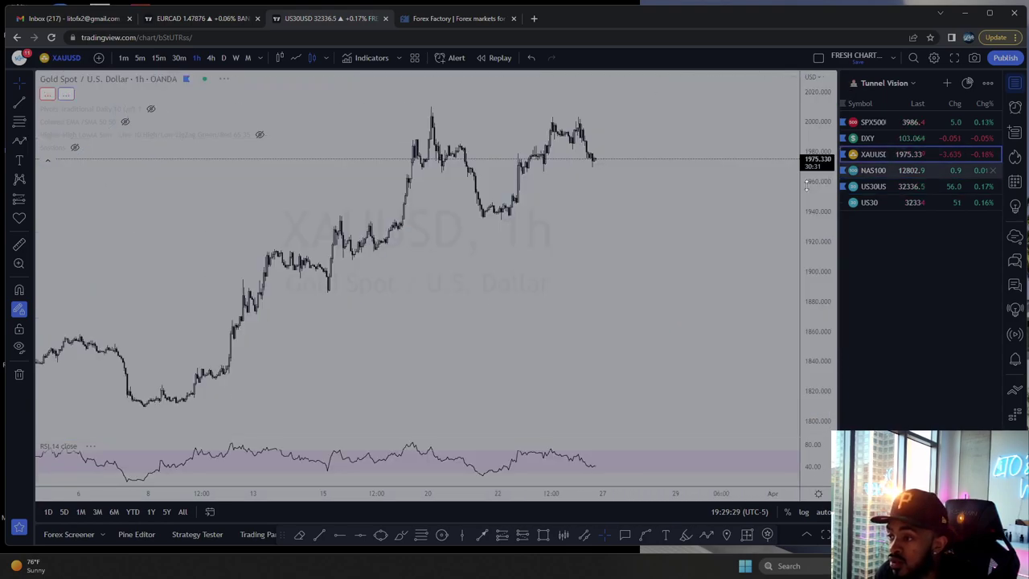
scroll(369, 274, "down", 10)
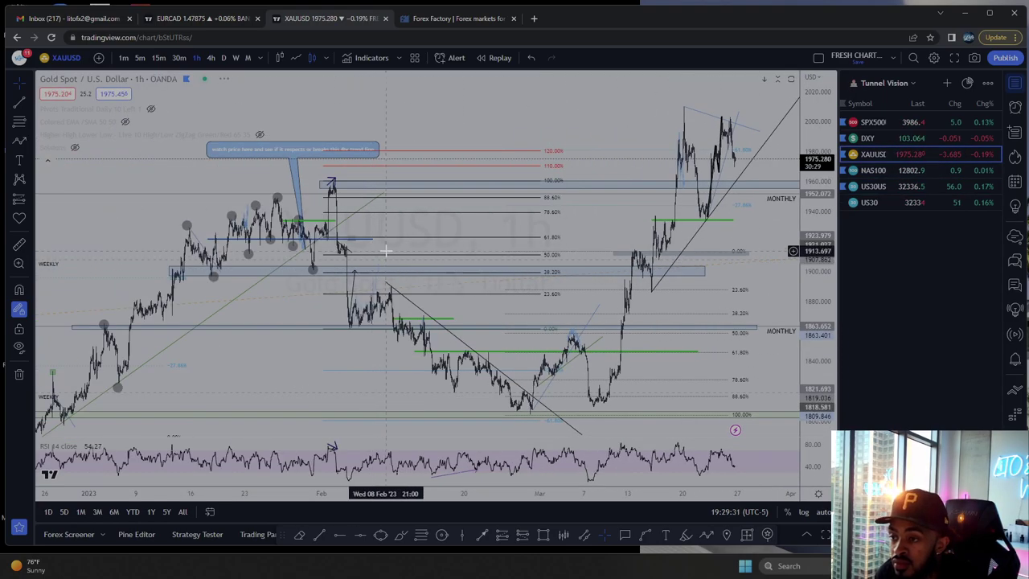
scroll(387, 250, "up", 6)
left_click(20, 346)
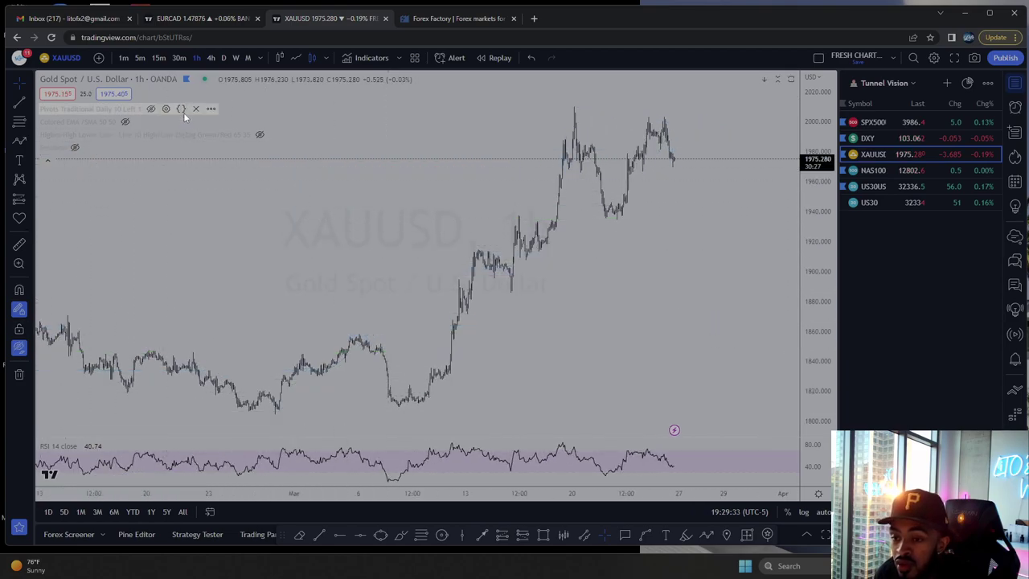
Switch XAUUSD to the weekly timeframe and examine the current rally against the 2020 and 2022 highs and older swings.
left_click(211, 58)
left_click(222, 58)
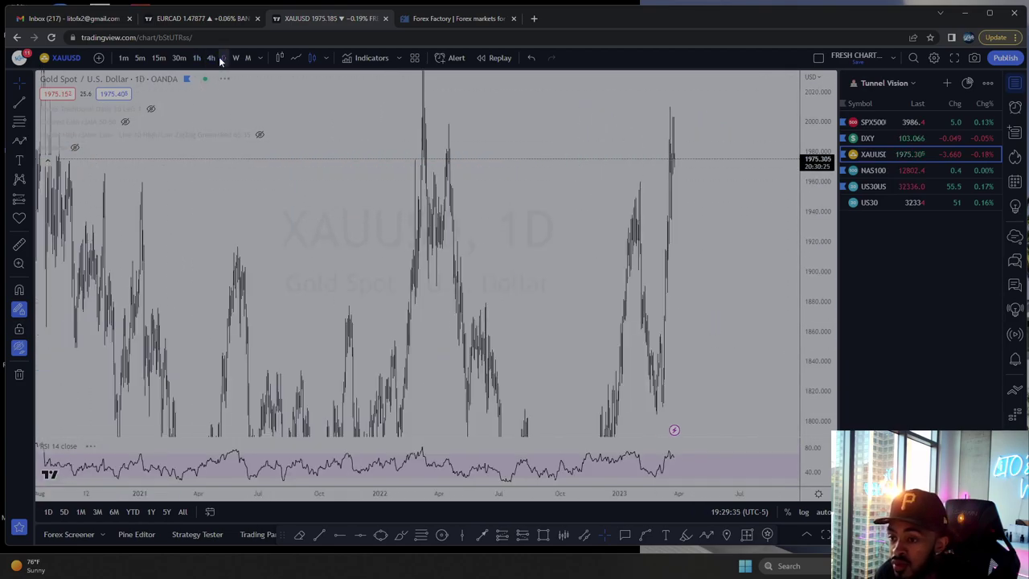
left_click(235, 58)
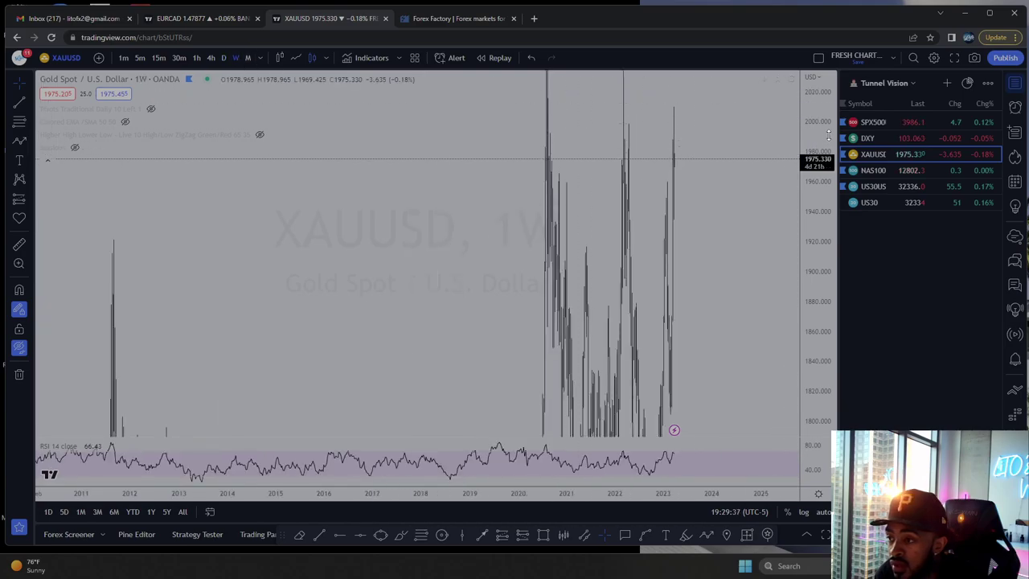
scroll(662, 349, "up", 5)
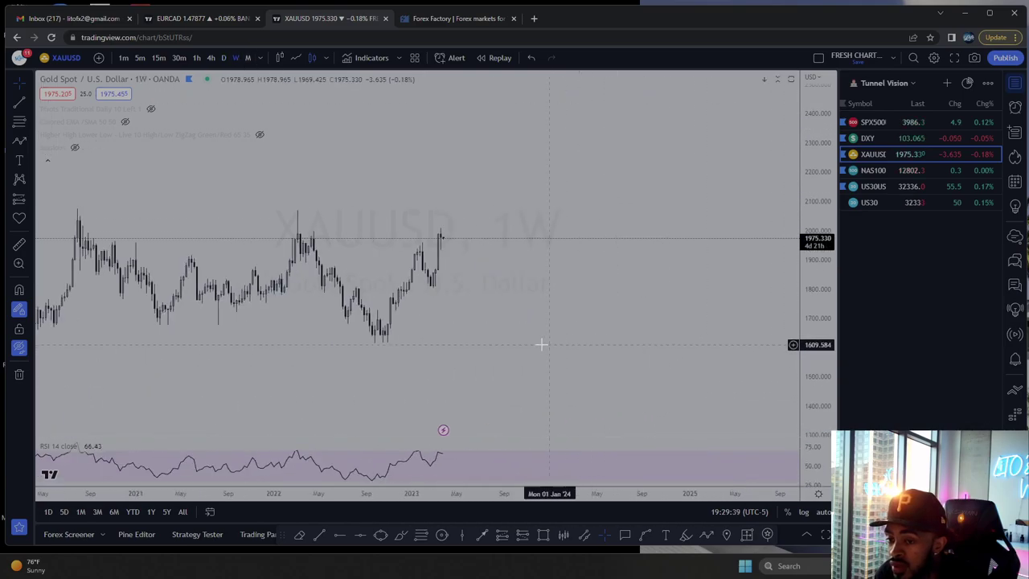
scroll(666, 327, "up", 2)
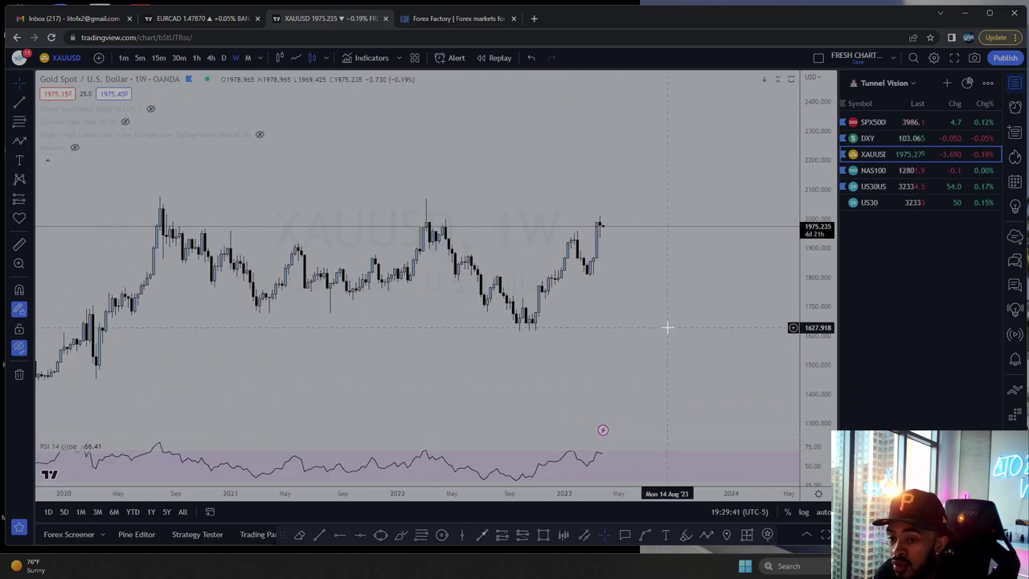
scroll(666, 328, "up", 1)
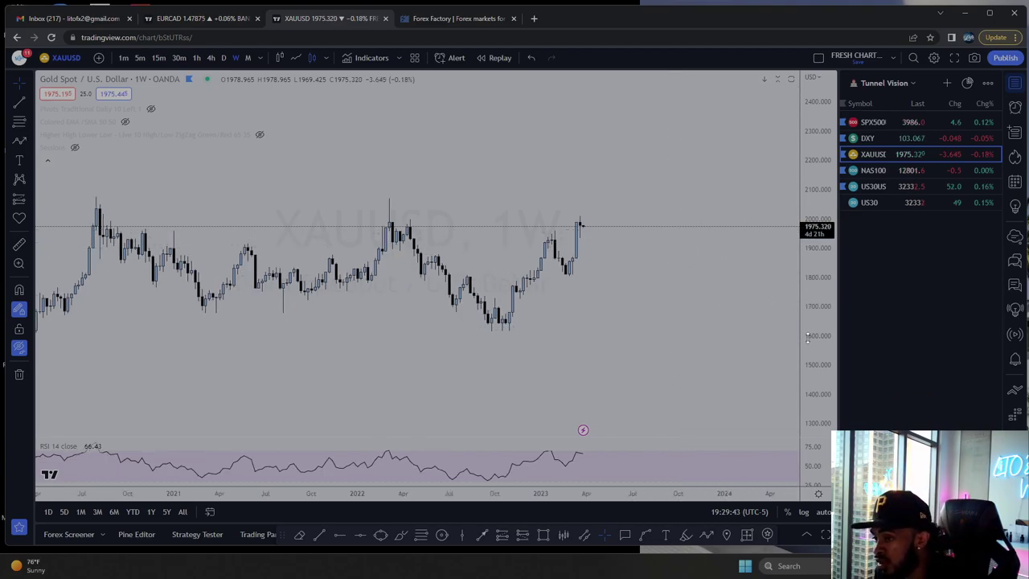
left_click_drag(809, 338, 810, 309)
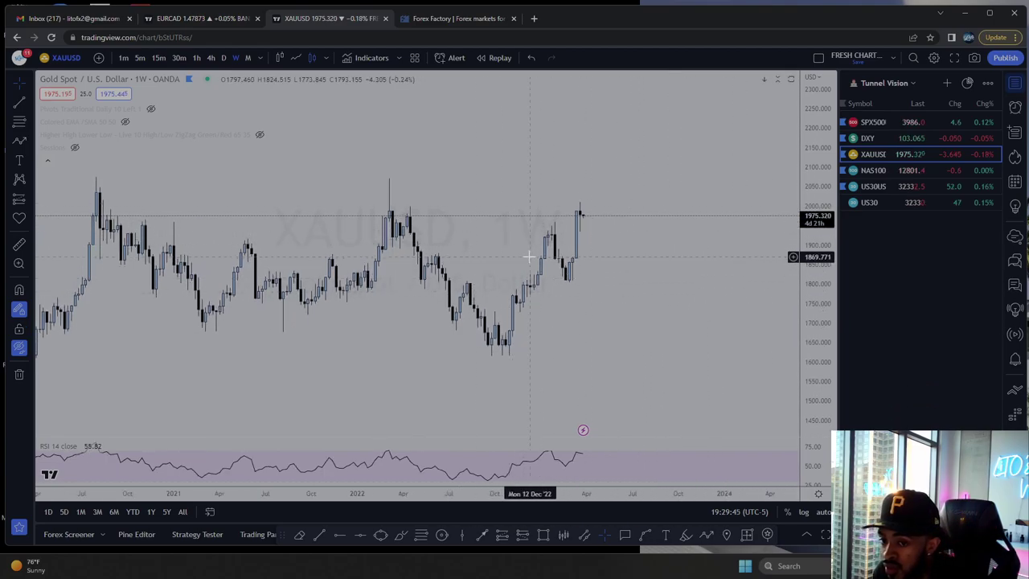
scroll(796, 229, "down", 4)
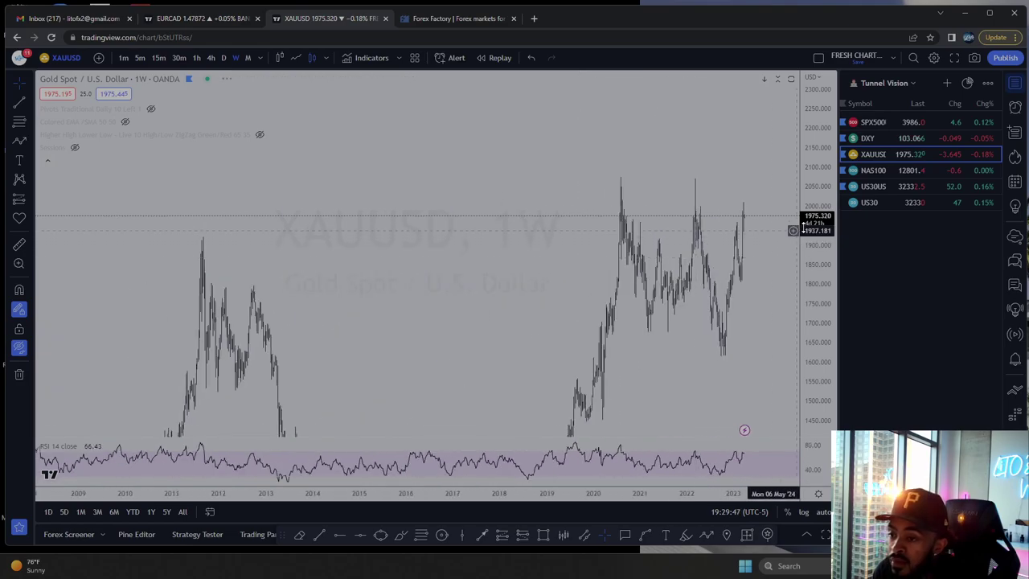
left_click_drag(806, 226, 806, 323)
scroll(768, 322, "up", 5)
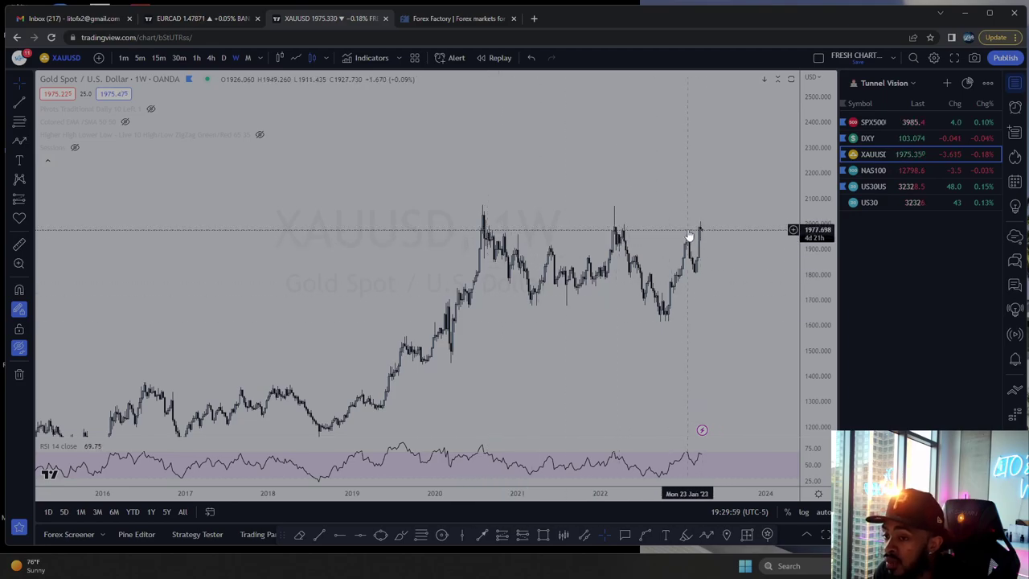
scroll(701, 231, "down", 5)
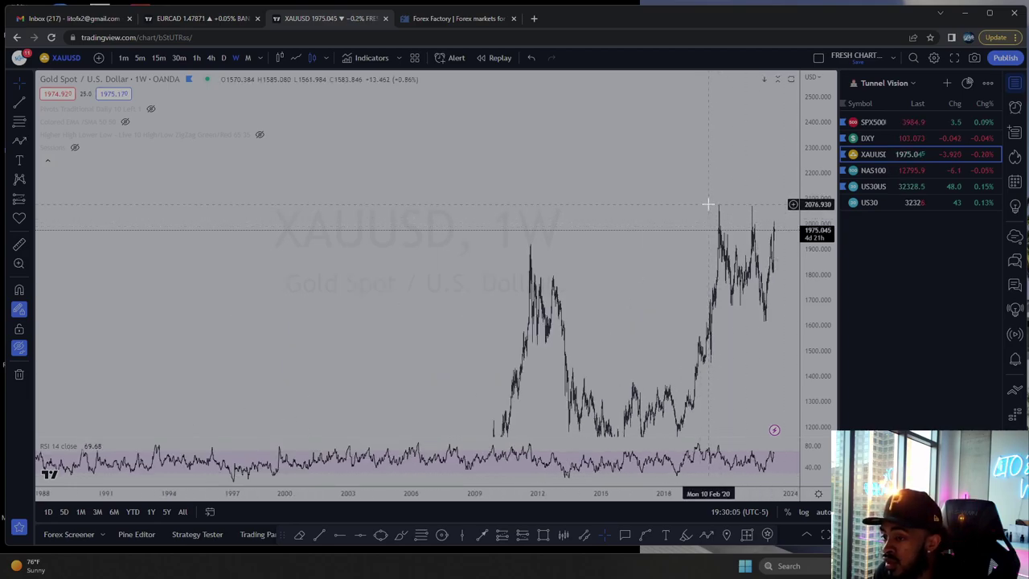
scroll(707, 204, "up", 5)
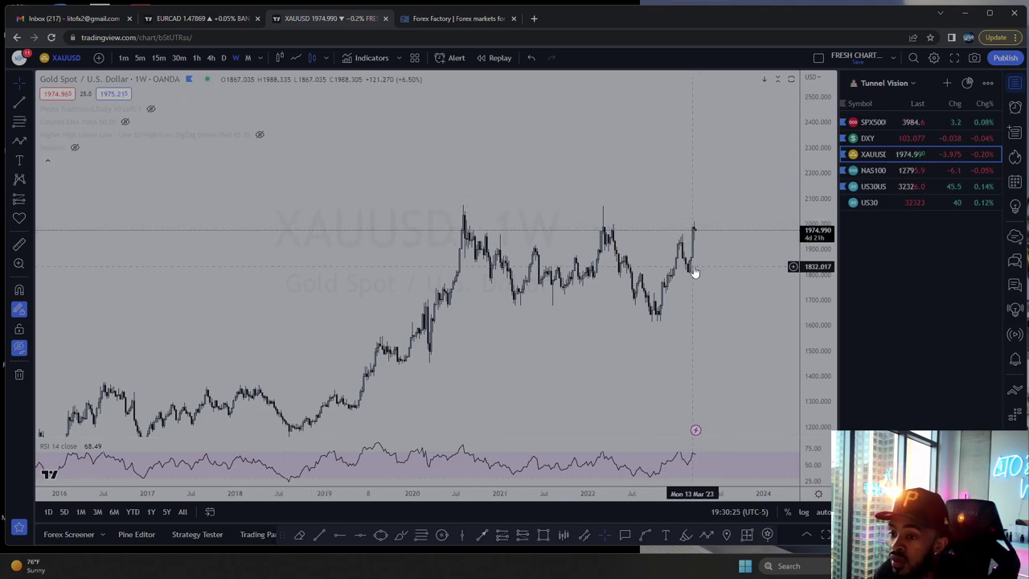
Examine the XAUUSD swings into March 2023 on the daily timeframe, and step down to the 4-hour timeframe.
left_click(223, 58)
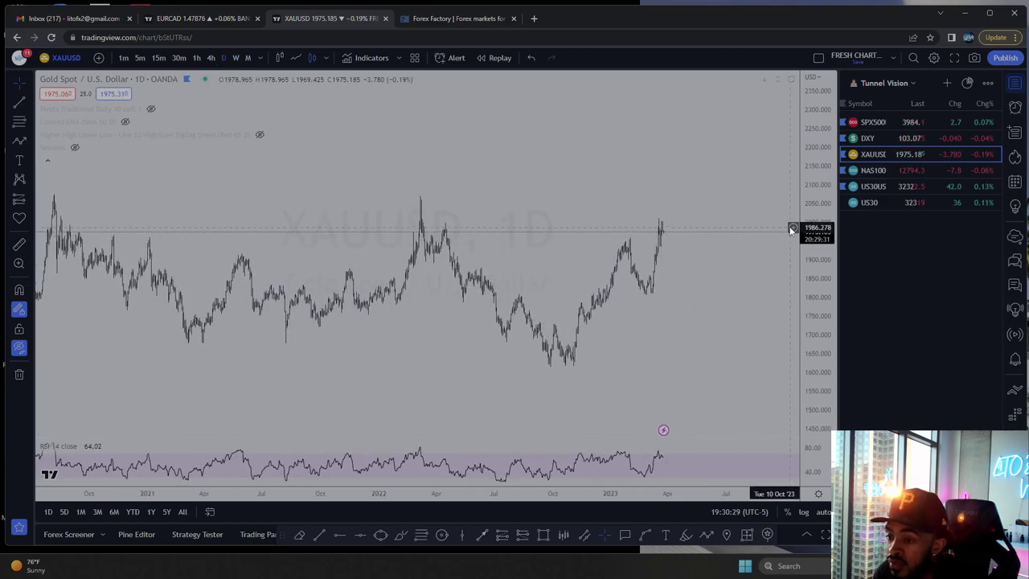
scroll(710, 260, "up", 4)
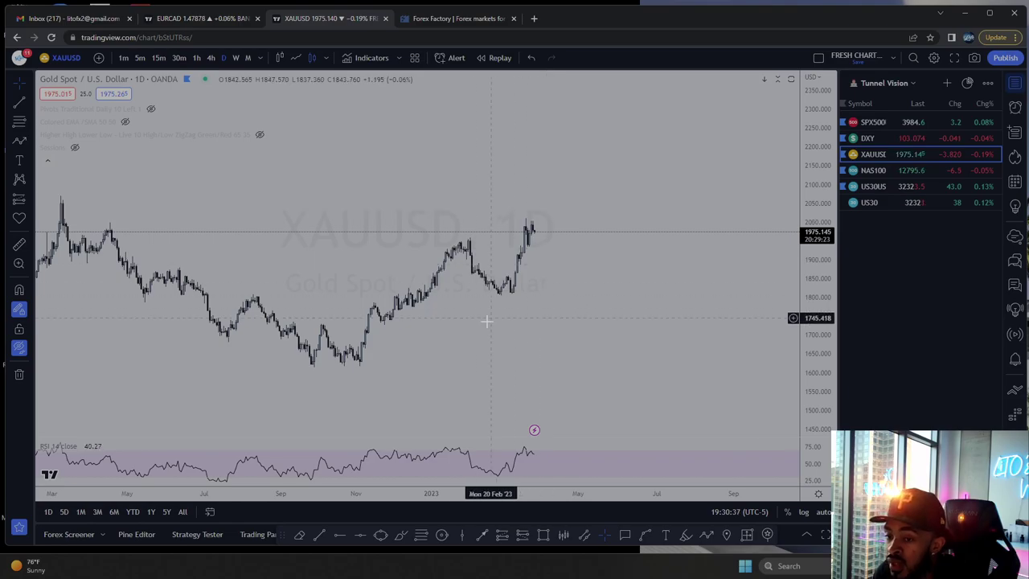
left_click(212, 59)
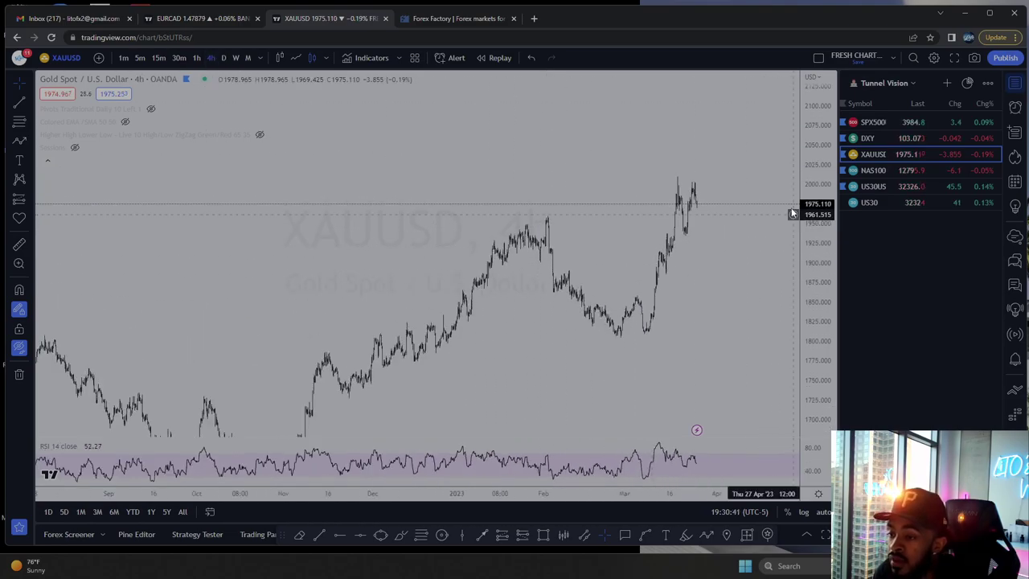
Show the hidden drawings again on the XAUUSD 4-hour chart around the late-March swings.
scroll(710, 223, "up", 7)
left_click_drag(499, 263, 584, 275)
scroll(574, 282, "up", 2)
scroll(572, 282, "up", 1)
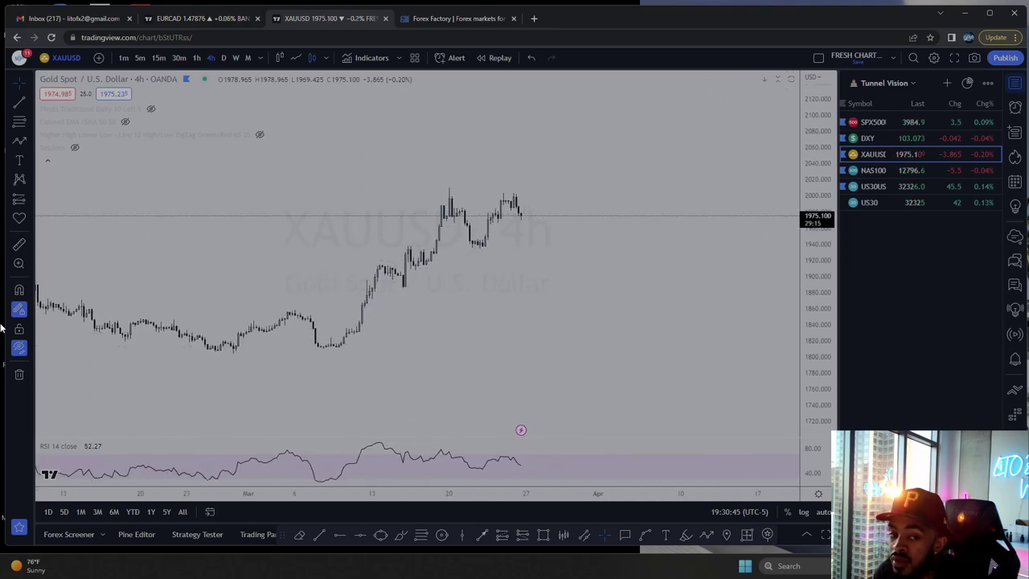
left_click(13, 351)
scroll(655, 180, "down", 2)
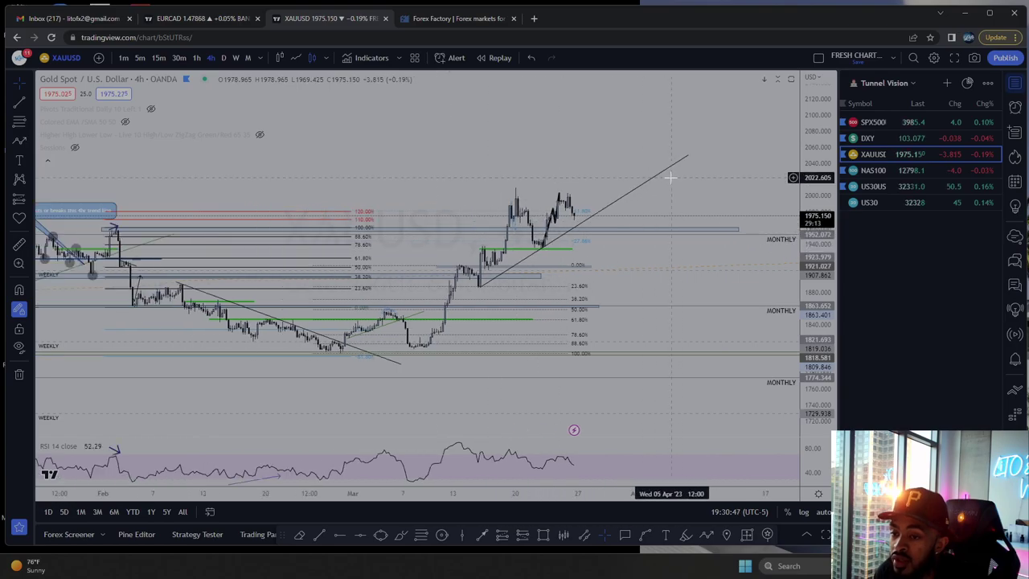
Delete the short black path traced over the latest rally off the rising trend line.
left_click(553, 214)
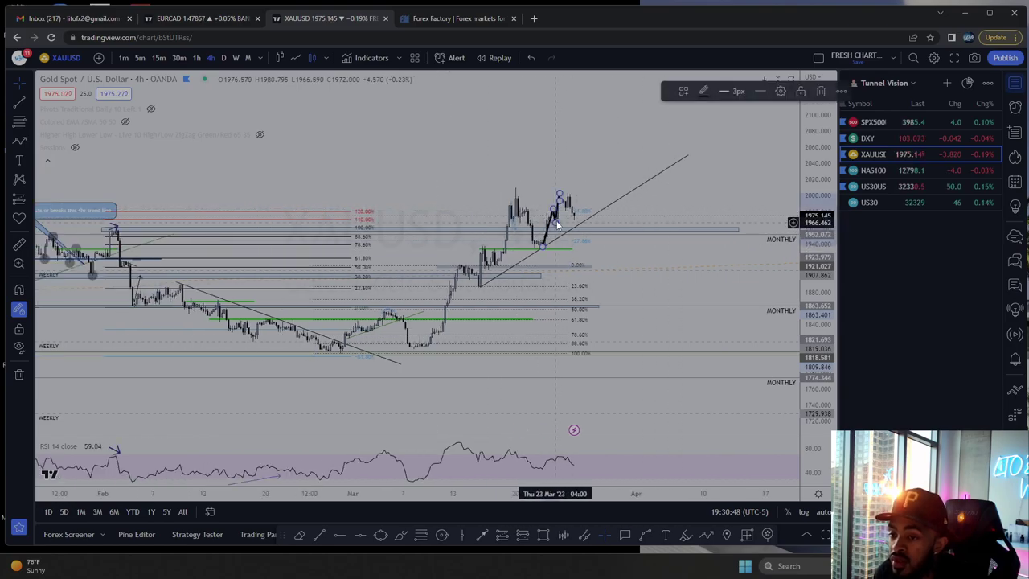
left_click(822, 94)
scroll(641, 215, "down", 2)
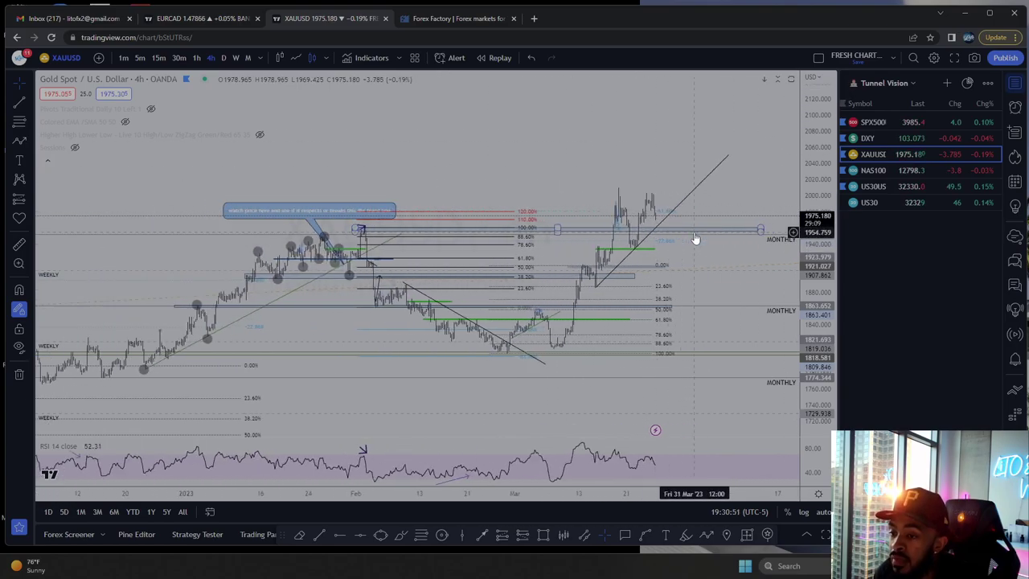
scroll(696, 238, "up", 1)
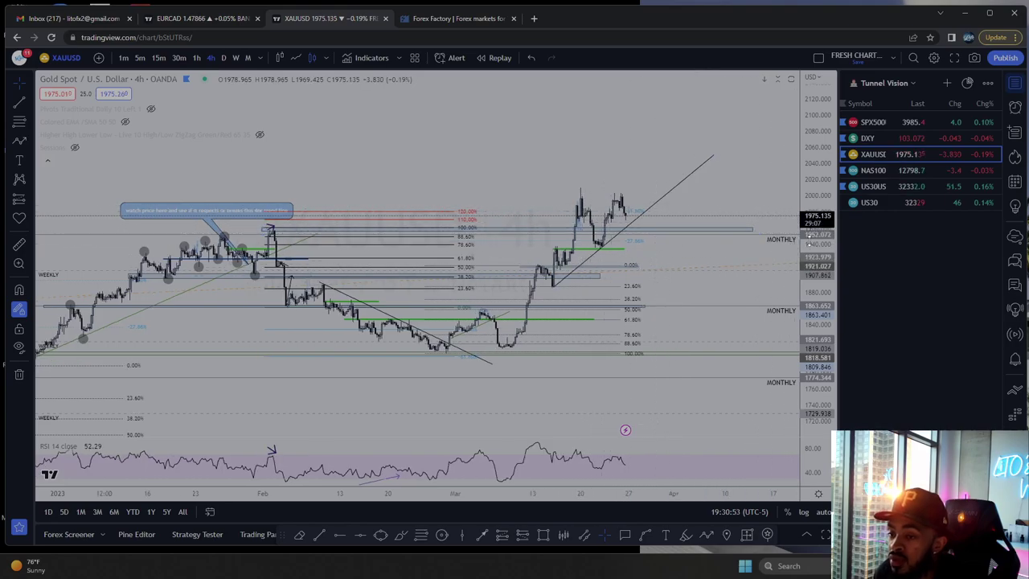
scroll(587, 179, "up", 3)
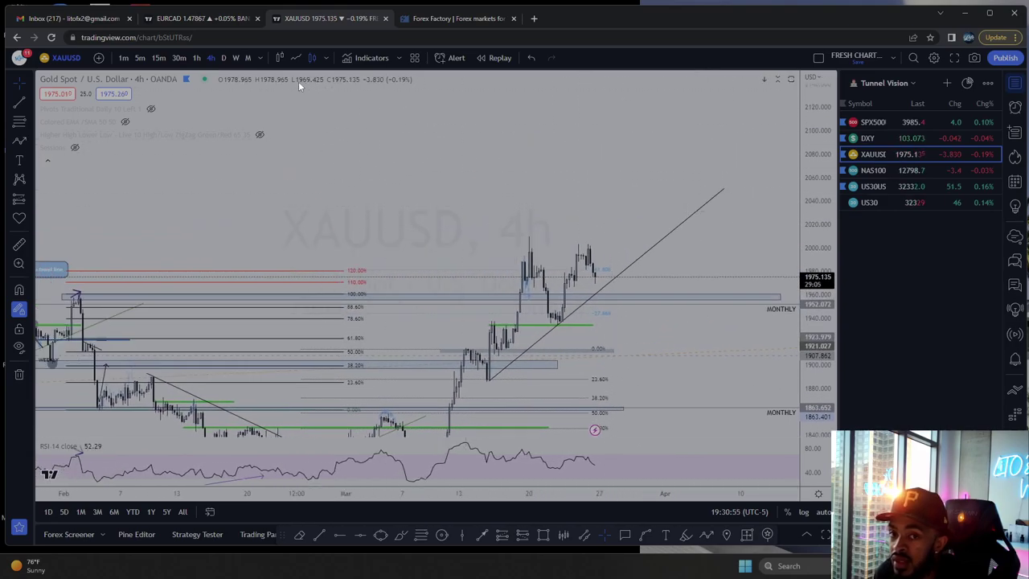
left_click(224, 58)
mouse_move(683, 211)
left_mouse_down()
mouse_move(528, 211)
mouse_move(765, 211)
mouse_move(627, 209)
left_mouse_up()
left_click(19, 102)
left_click(622, 155)
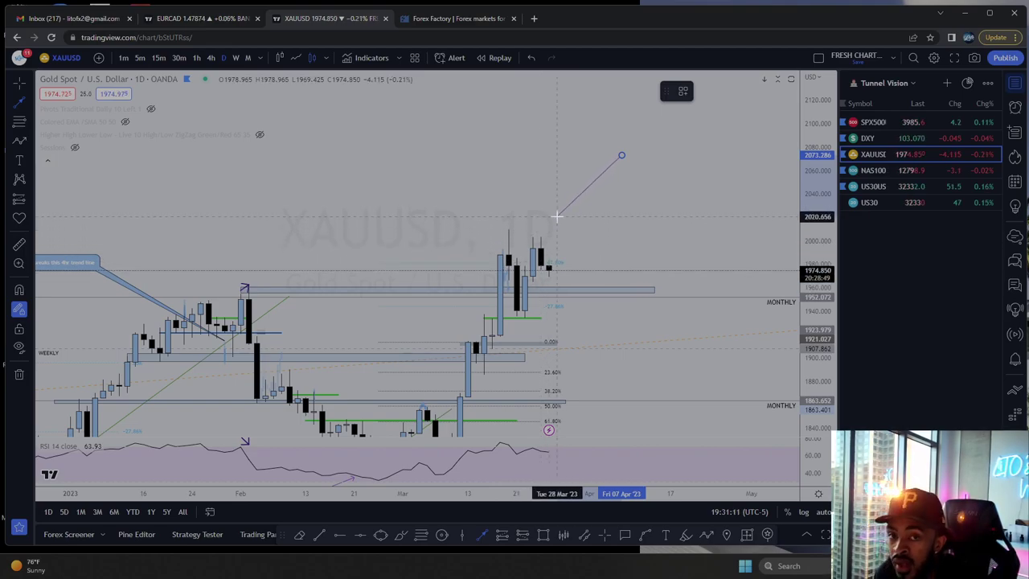
key("Escape")
left_click(211, 58)
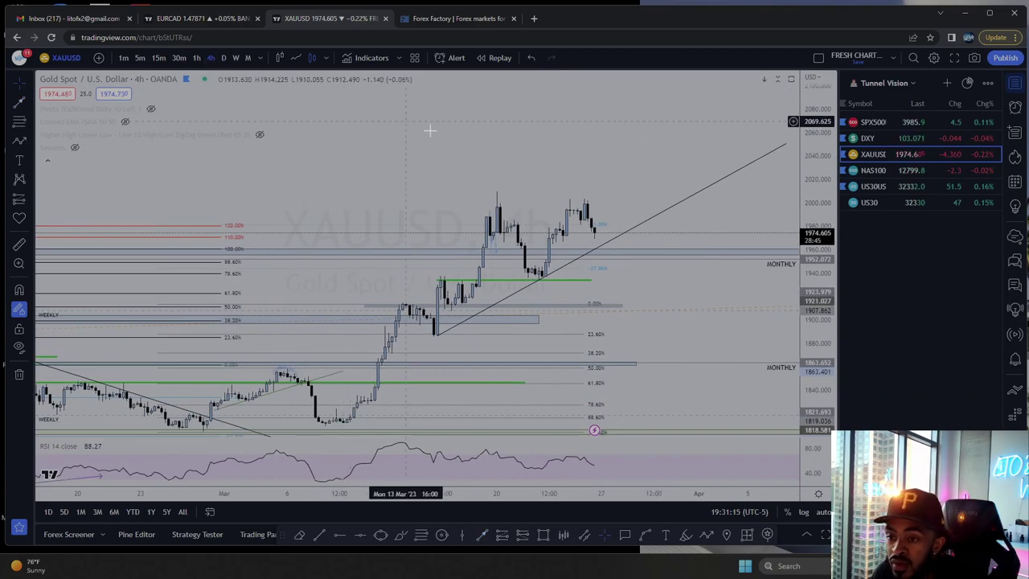
Draw a down-up-down path falling to about 1,934 on the 4-hour chart, and shift it forward in time along the rising trend line.
left_click_drag(627, 152, 419, 138)
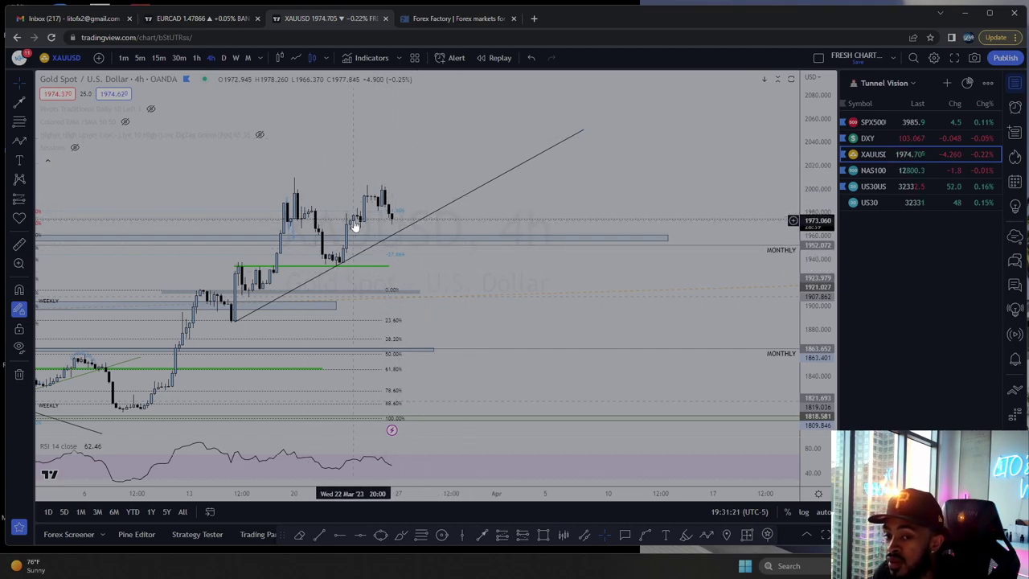
left_click(708, 536)
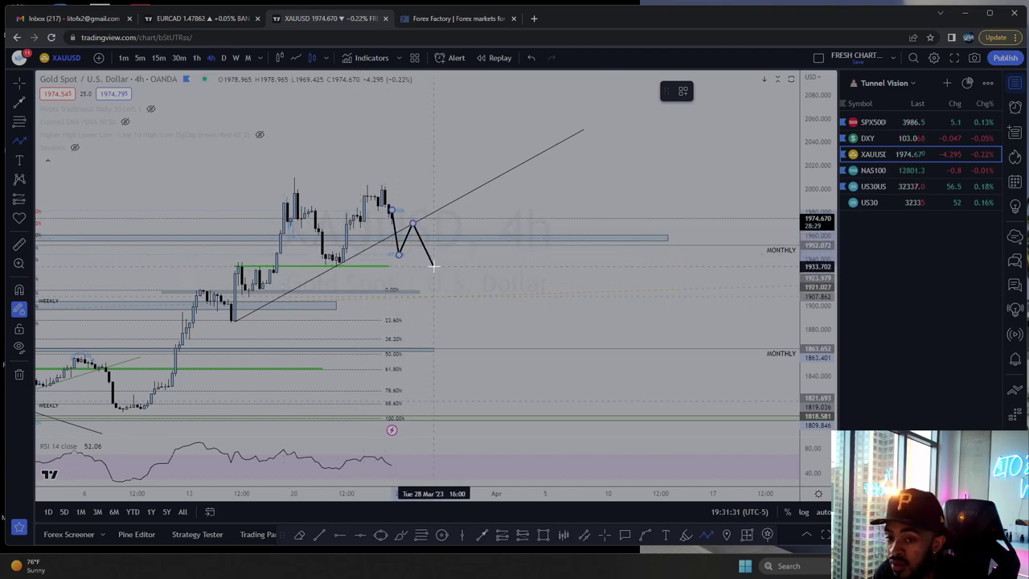
double_click(434, 265)
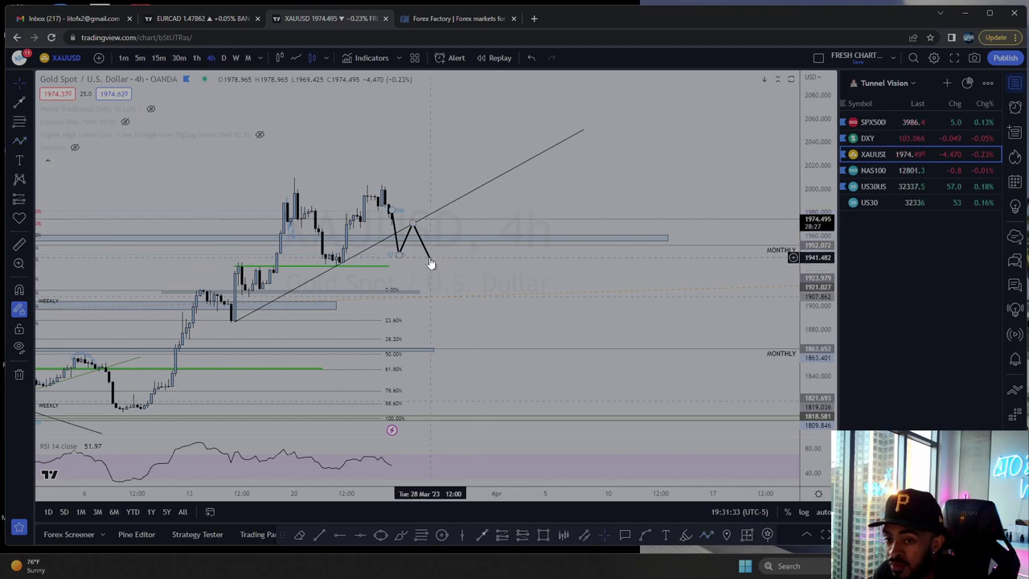
left_click(430, 261)
left_click_drag(430, 262, 475, 262)
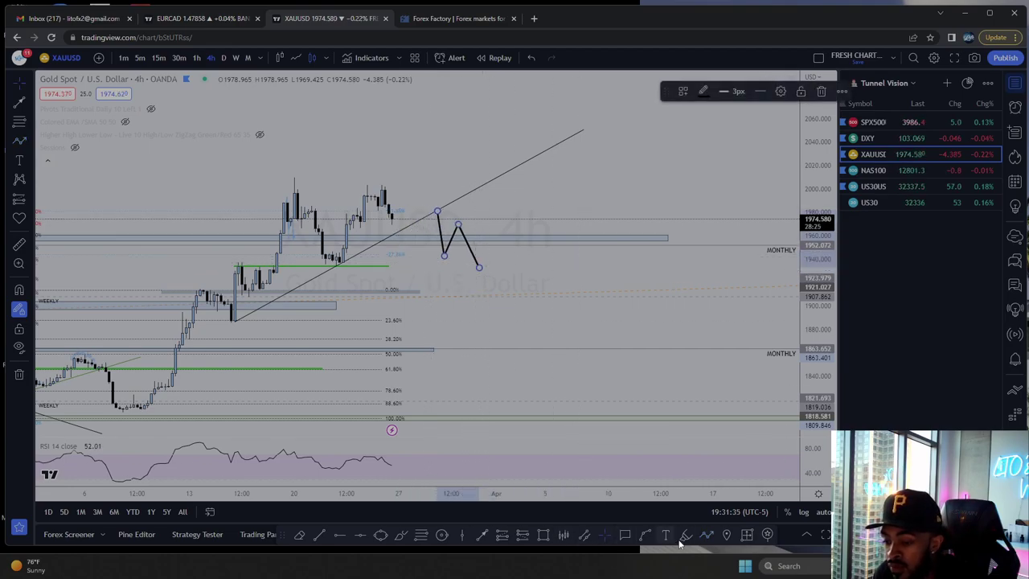
Draw a path dipping to the rising trend line and rallying above the recent highs, and reposition the bearish path below the line.
left_click(706, 534)
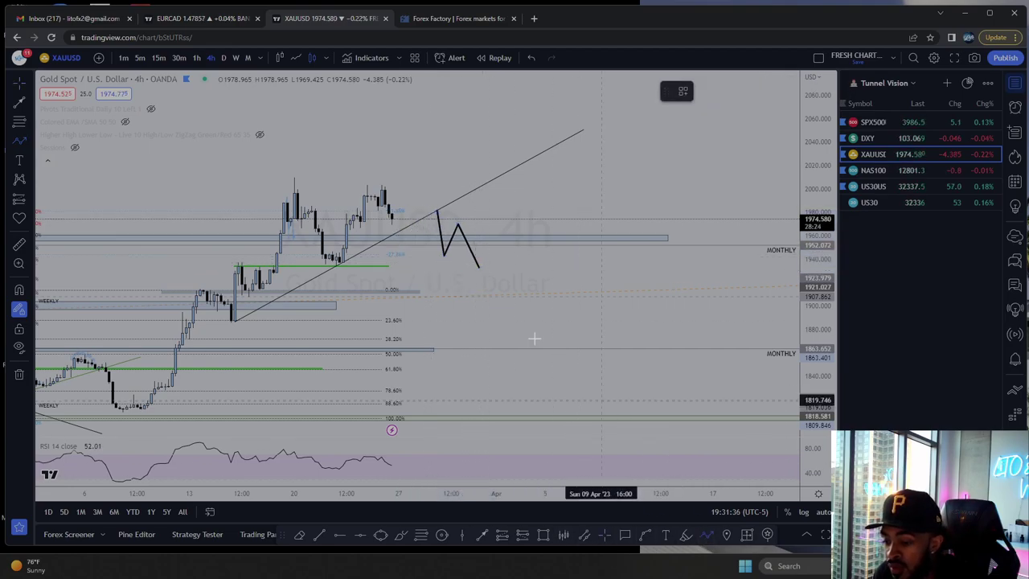
left_click(403, 232)
double_click(419, 149)
left_click(427, 157)
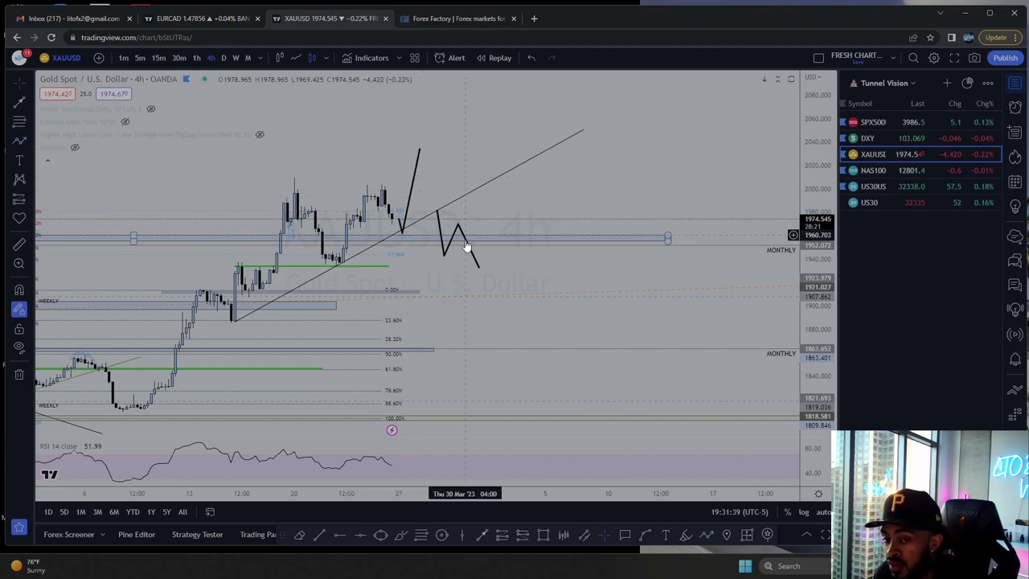
left_click_drag(467, 248, 447, 254)
Add a callout reading "watch price at this trend line" on the 1-hour chart, anchored where the bullish path meets the trend line.
left_click(197, 57)
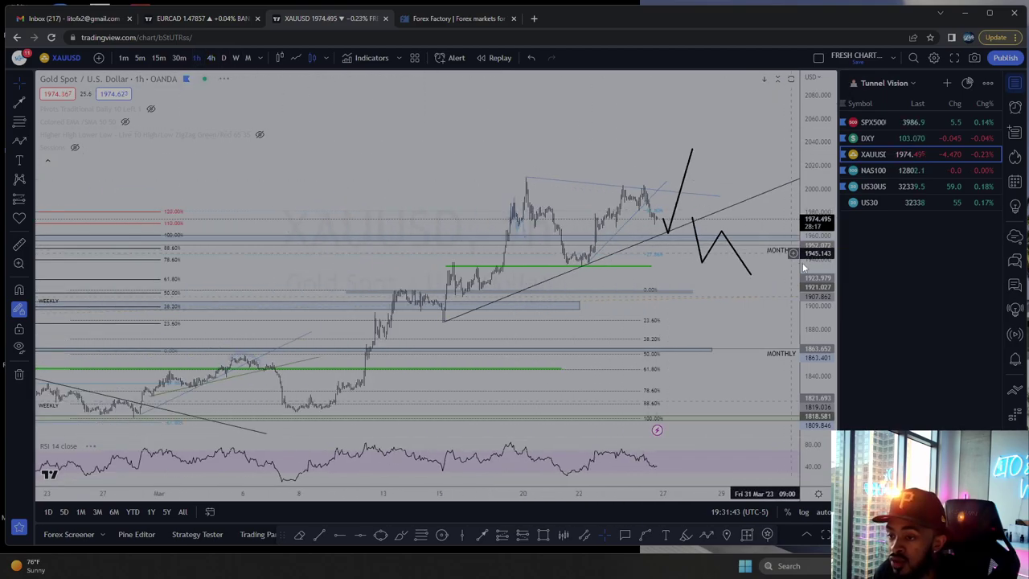
left_click_drag(805, 267, 806, 193)
left_click_drag(624, 281, 495, 298)
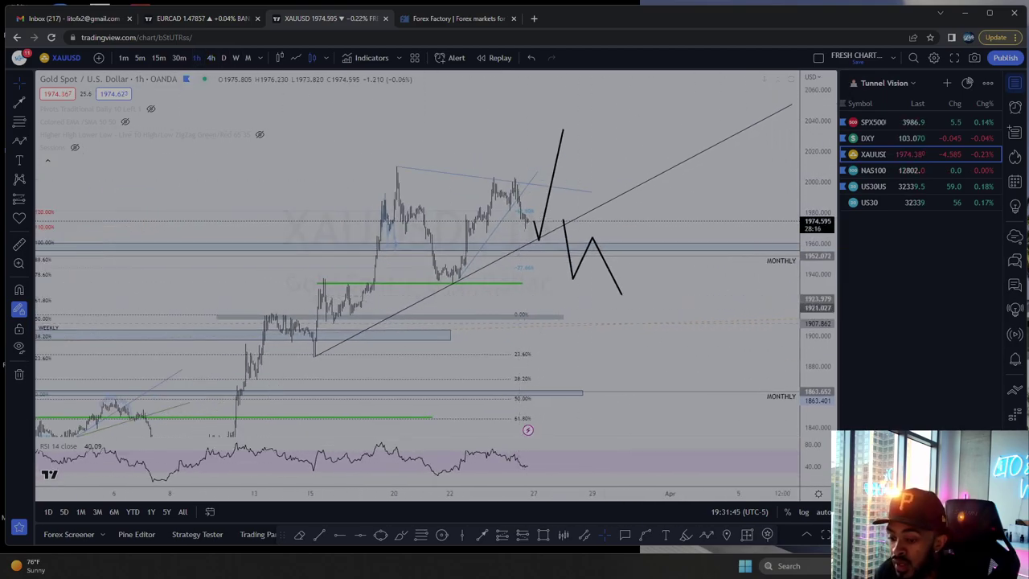
left_click(625, 534)
left_click(535, 234)
left_click(598, 376)
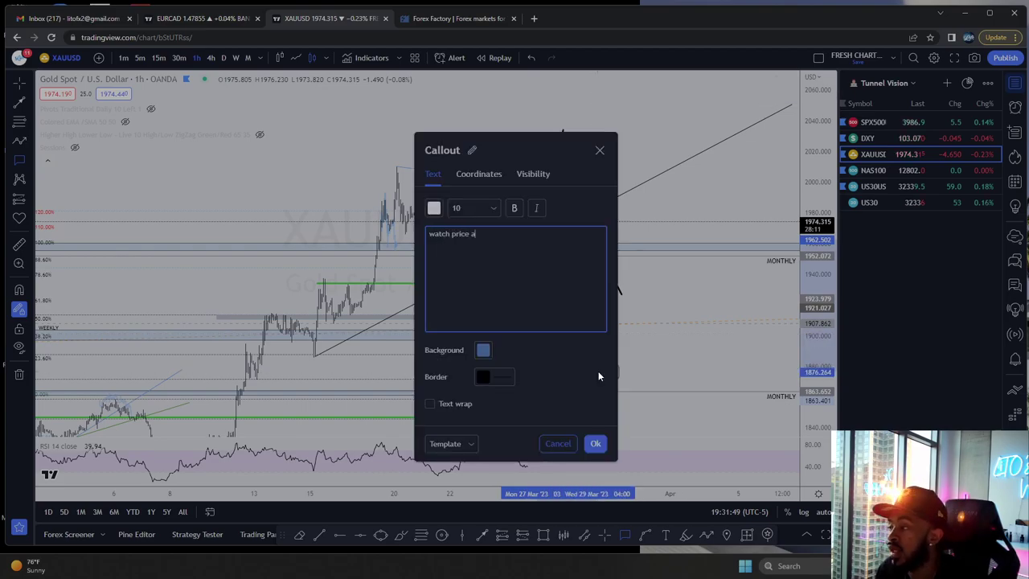
type("watch price at this trend line")
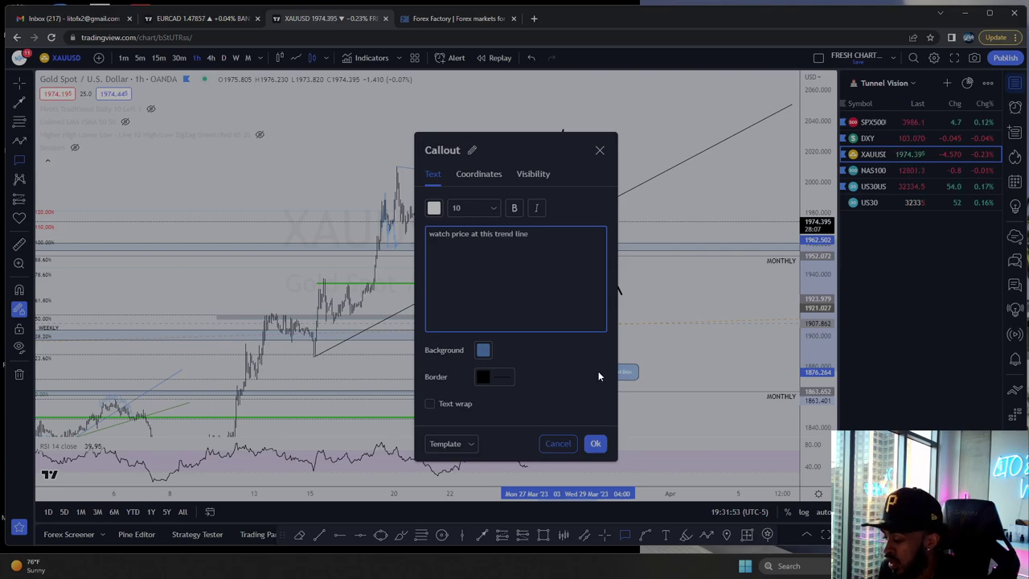
left_click(593, 444)
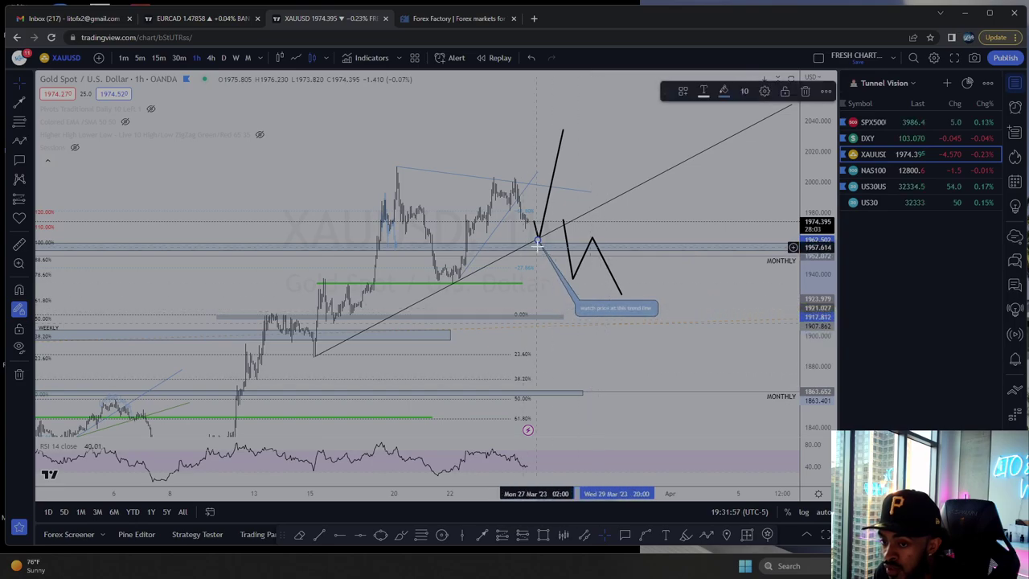
Move the bullish path forward in time so its low sits on the rising trend line.
left_click_drag(538, 240, 566, 212)
scroll(563, 217, "up", 3)
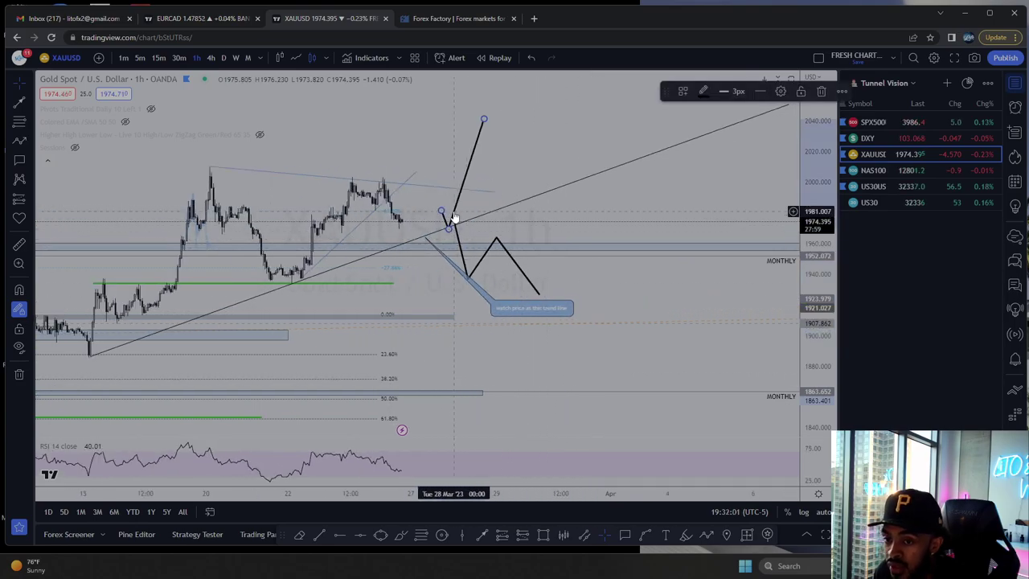
left_click_drag(454, 210, 443, 214)
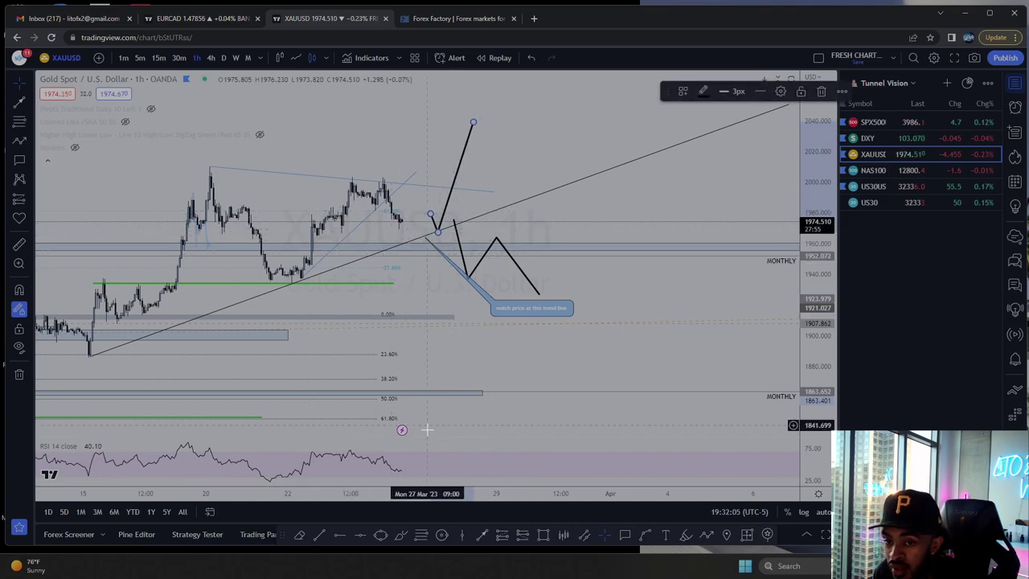
Draw a rectangle zone from about 1,967 to 1,971.6 between 17 and 28 March, and extend the green support line beyond the projected paths.
left_click(543, 535)
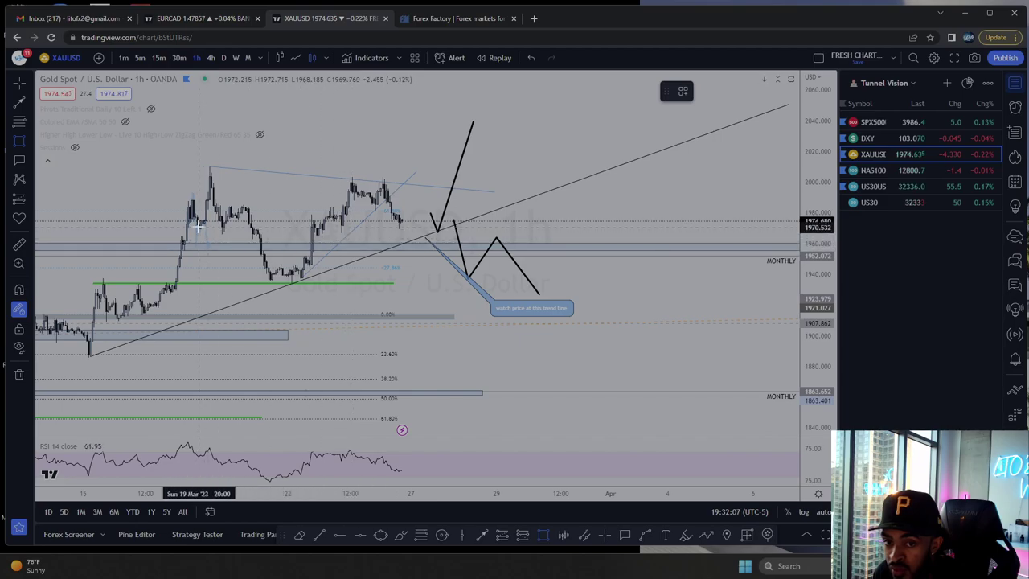
left_click_drag(187, 226, 478, 233)
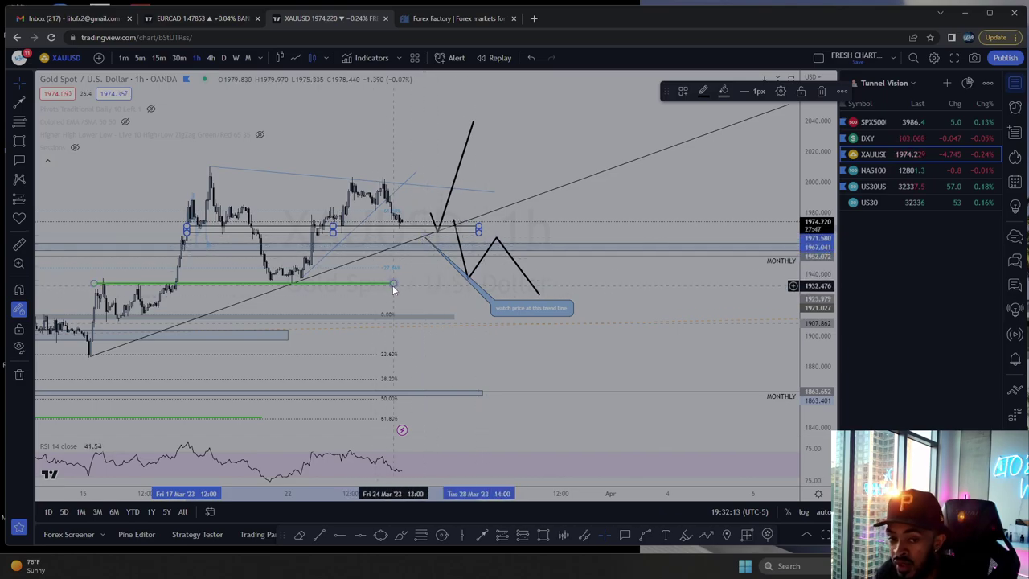
left_click_drag(393, 285, 584, 282)
left_click(429, 280)
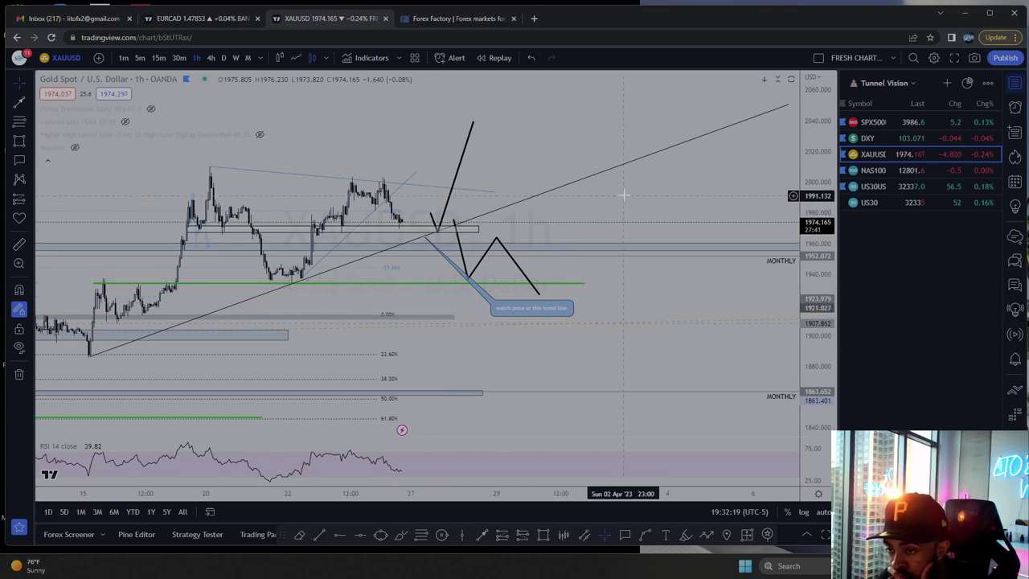
Delete the short blue rising line from the 22 March low, and extend the descending blue trend line past the rising black one.
scroll(611, 203, "down", 5)
left_click(597, 209)
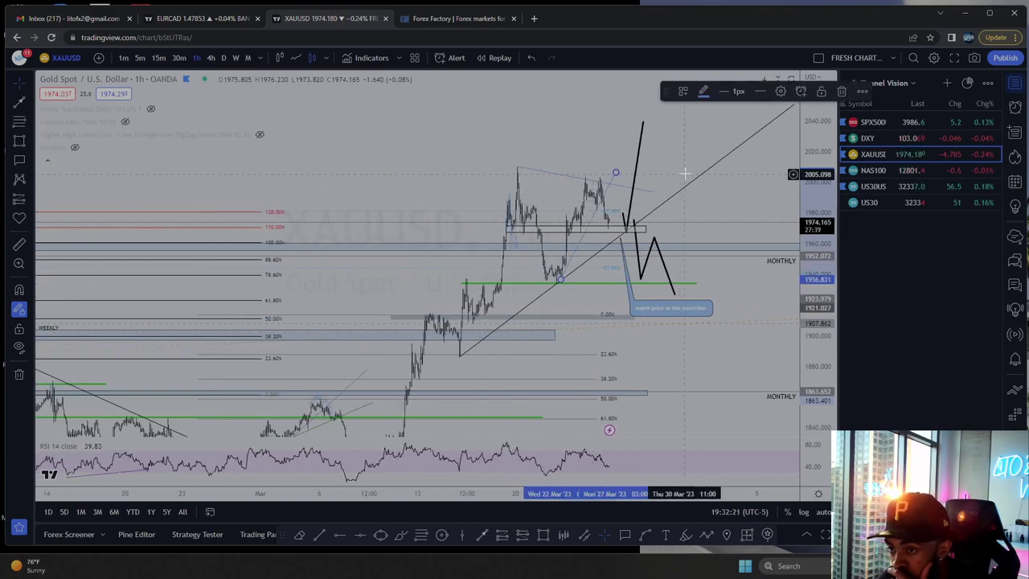
scroll(685, 173, "up", 4)
left_click(536, 196)
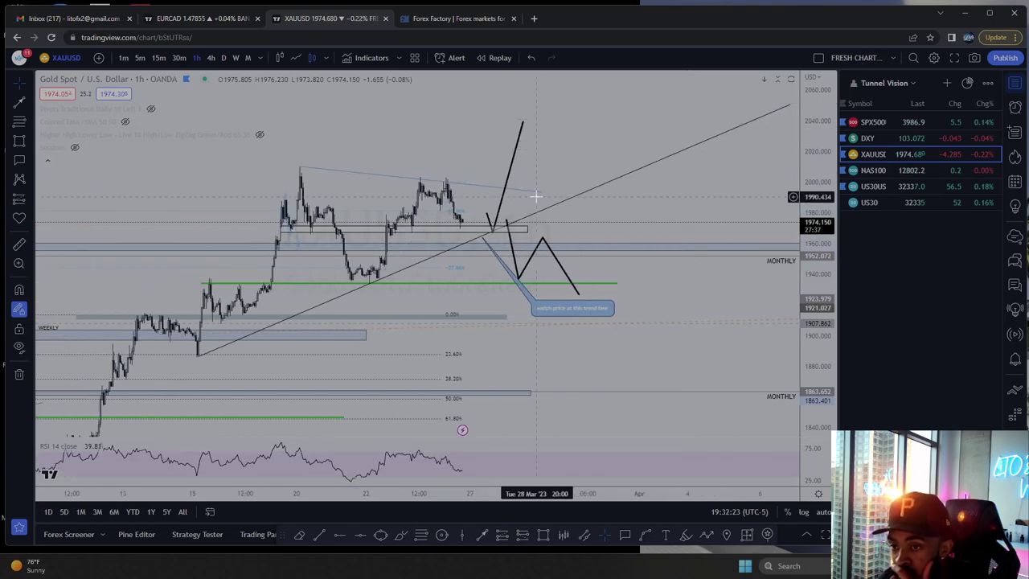
left_click(626, 203)
Sketch a path projecting a break and retest of the descending blue trend line, and delete it.
left_click(593, 161)
scroll(593, 177, "down", 6)
scroll(693, 199, "up", 5)
scroll(693, 204, "up", 1)
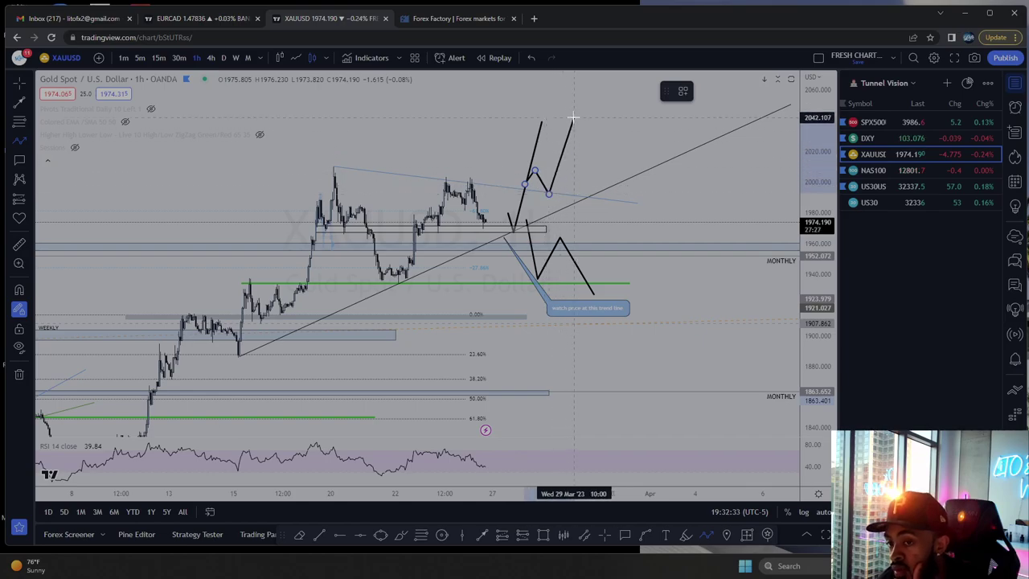
key("Escape")
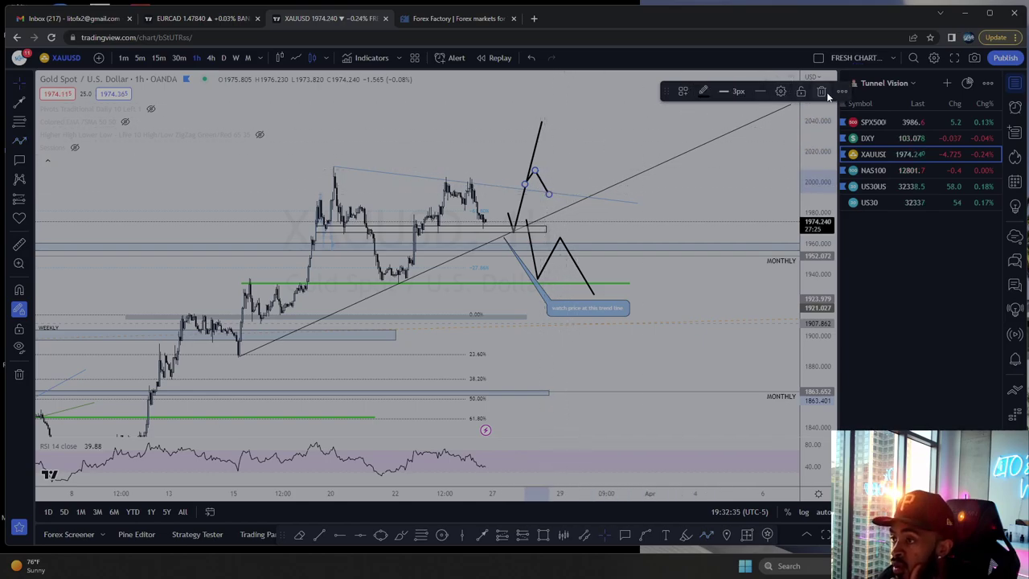
left_click(822, 93)
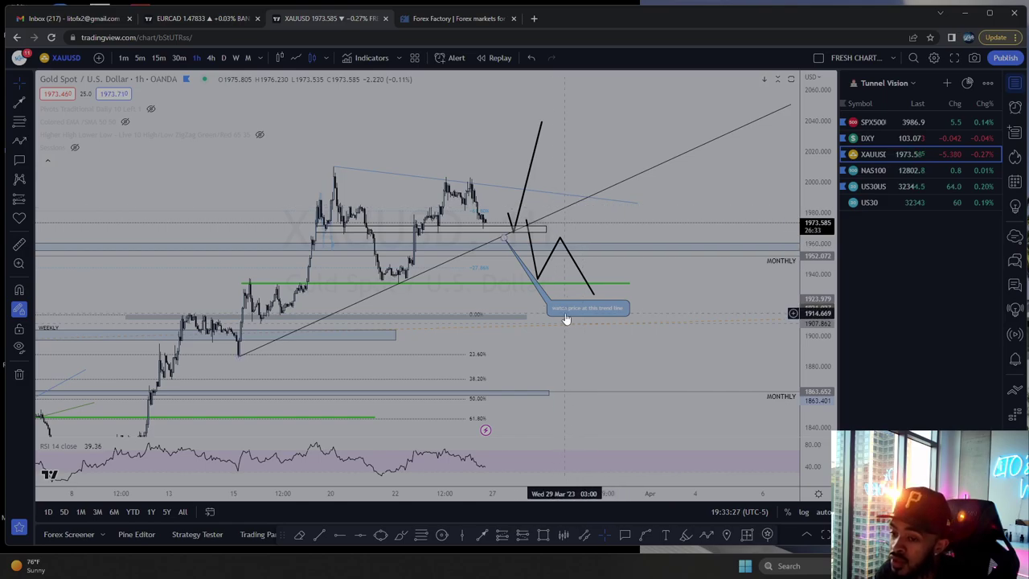
Examine the 17 to 20 March pullback where the rectangle zone starts on the 1-hour chart.
scroll(681, 290, "down", 5)
scroll(675, 285, "up", 6)
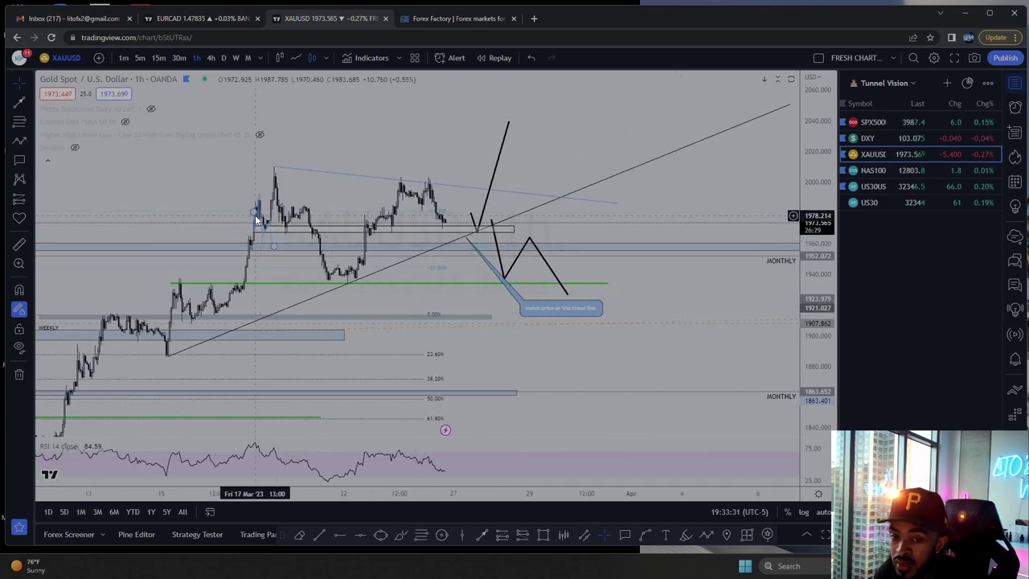
left_click_drag(262, 221, 269, 223)
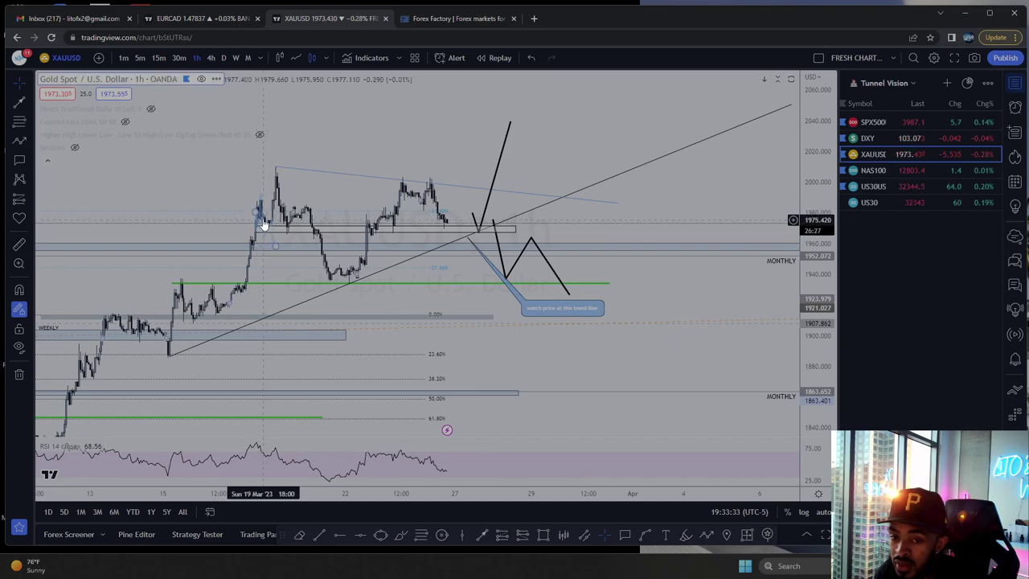
left_click(262, 223)
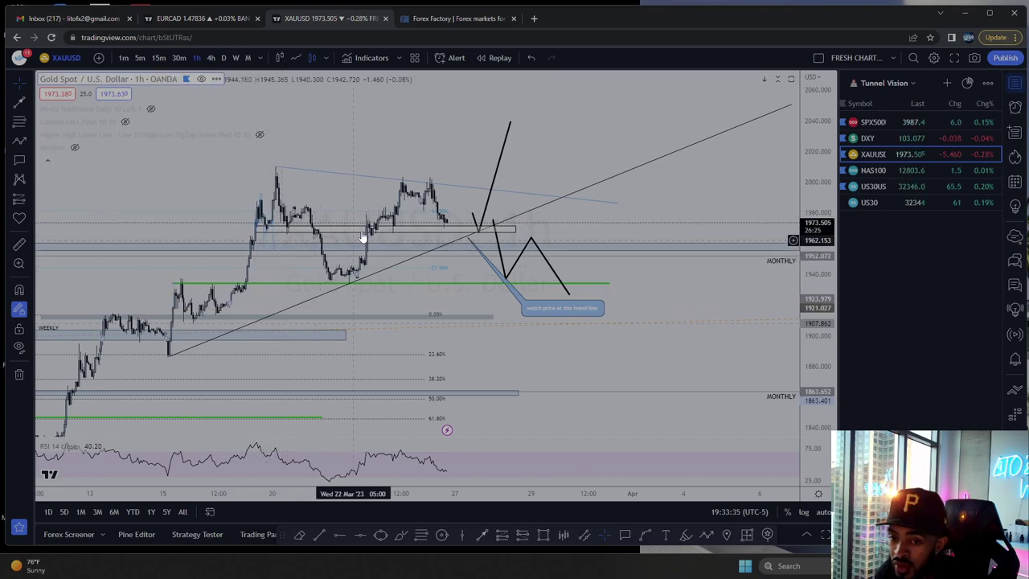
Open the NAS100 chart and select the blue path over the 17 to 20 March pullback for inspection.
left_click(917, 171)
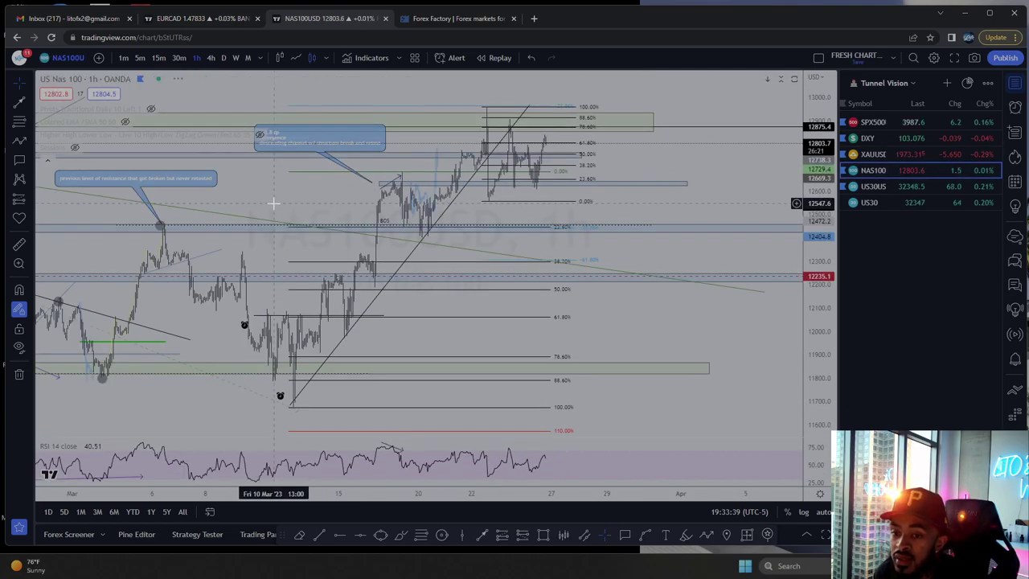
scroll(273, 203, "down", 3)
left_click_drag(553, 212, 745, 214)
scroll(707, 208, "up", 5)
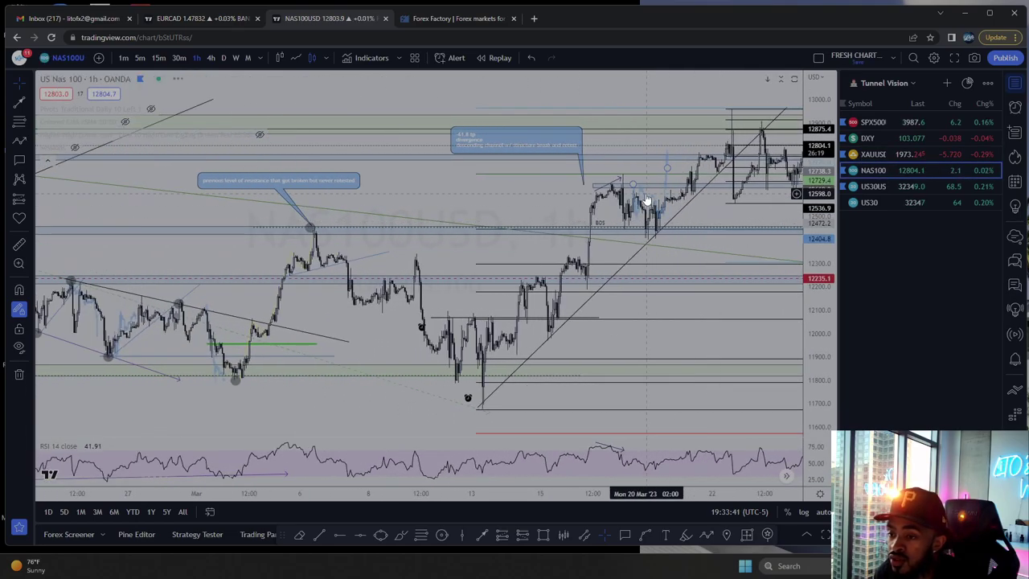
left_click(631, 201)
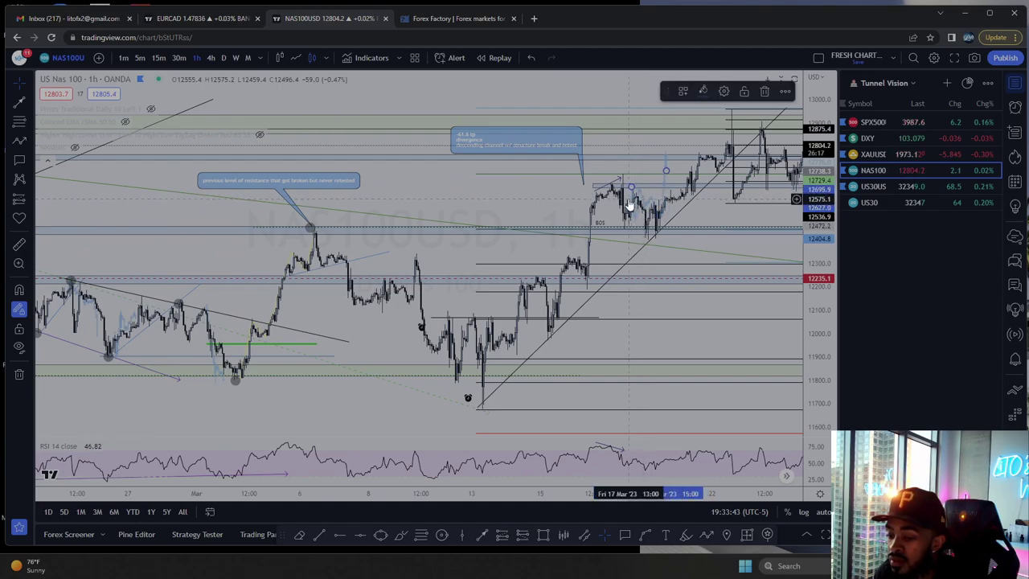
Hide all drawings on the NAS100 chart and examine the most recent candles on the weekly timeframe.
left_click_drag(633, 205, 519, 228)
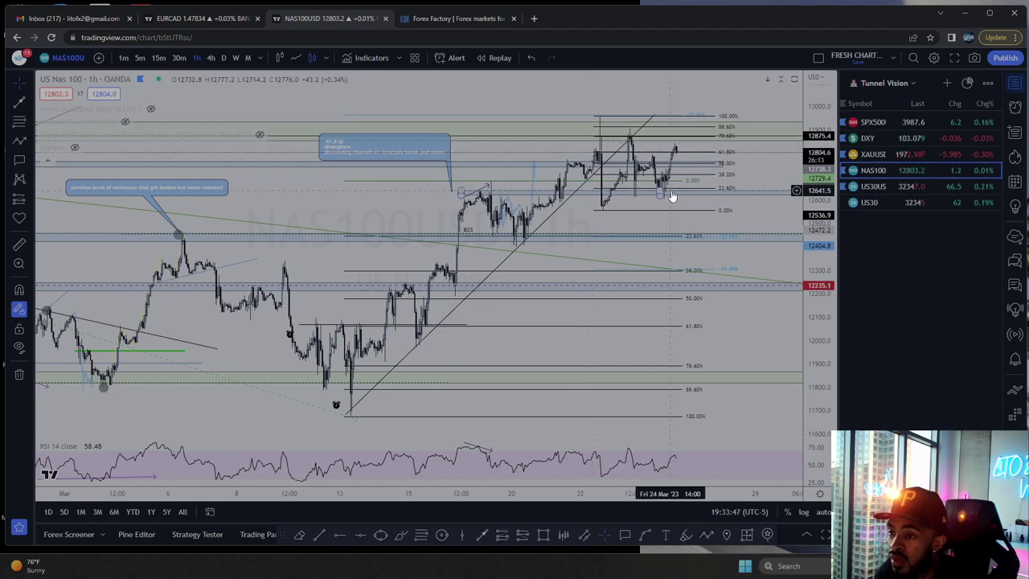
scroll(668, 169, "down", 5)
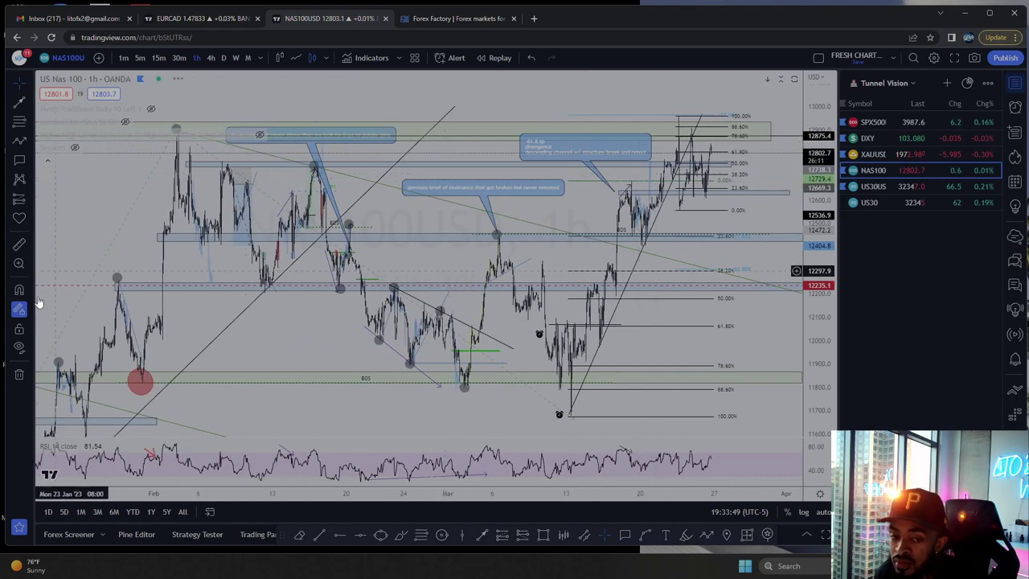
left_click(19, 348)
left_click(237, 58)
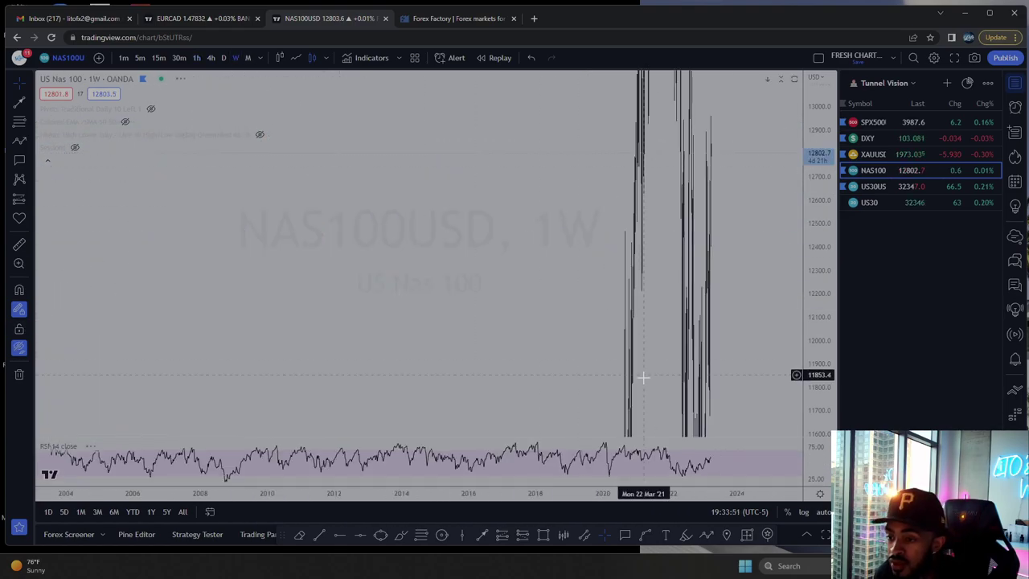
left_click_drag(690, 308, 528, 308)
scroll(639, 241, "up", 4)
left_click_drag(586, 322, 618, 322)
scroll(618, 322, "up", 5)
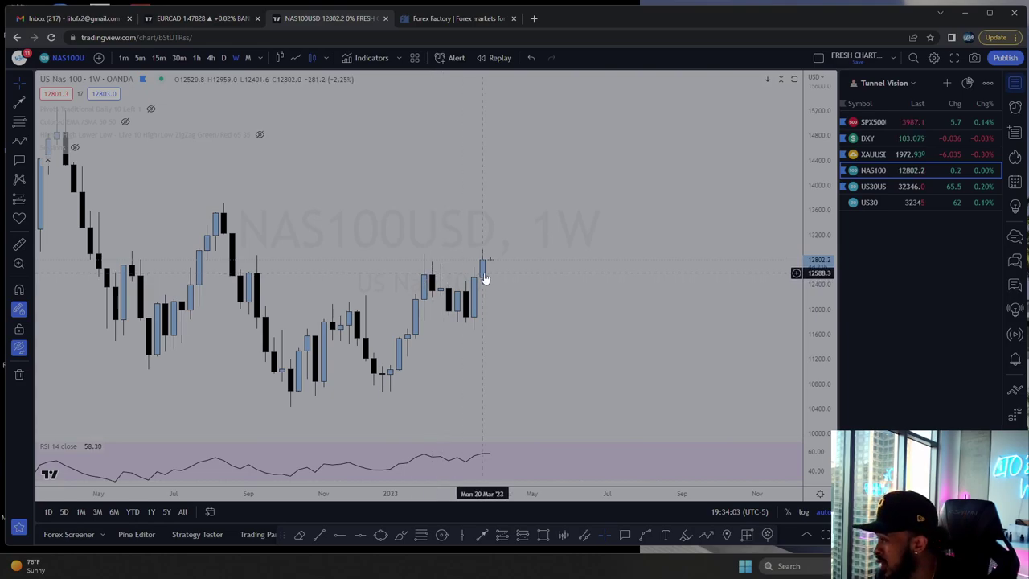
scroll(647, 269, "down", 2)
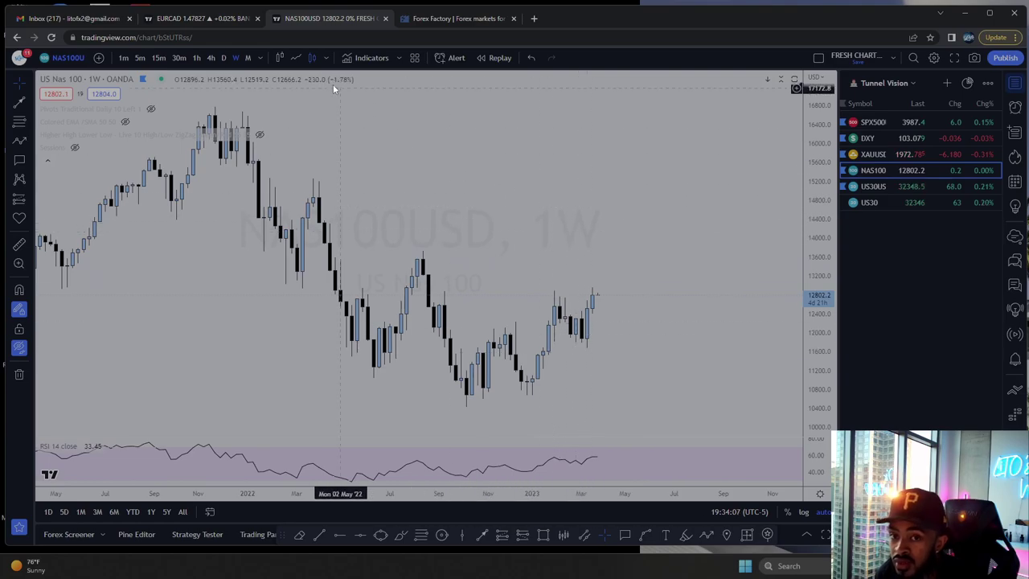
Examine the NAS100 swing highs and the March rally on the daily and 4-hour timeframes with the drawings hidden.
left_click(224, 58)
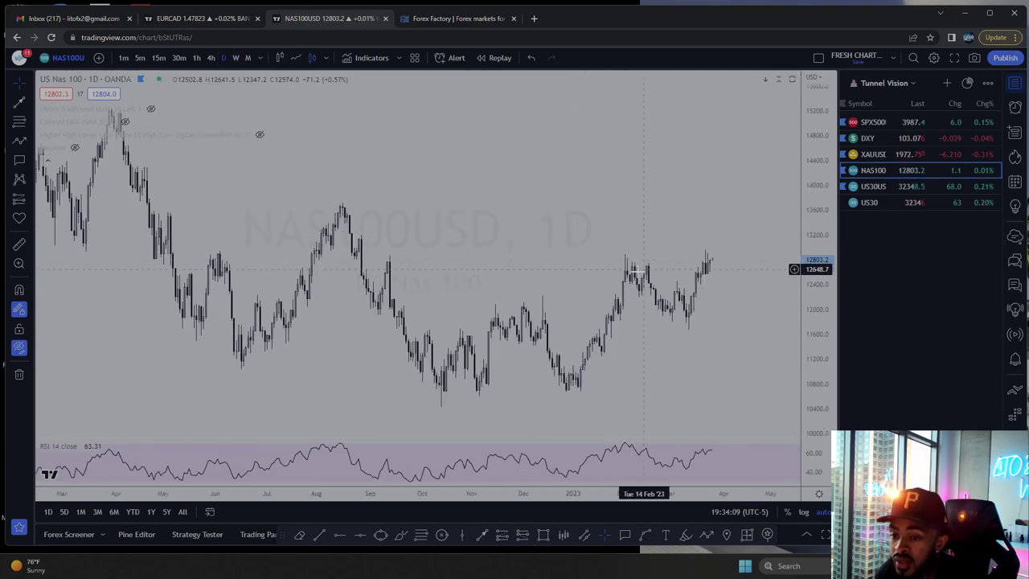
scroll(574, 302, "up", 1)
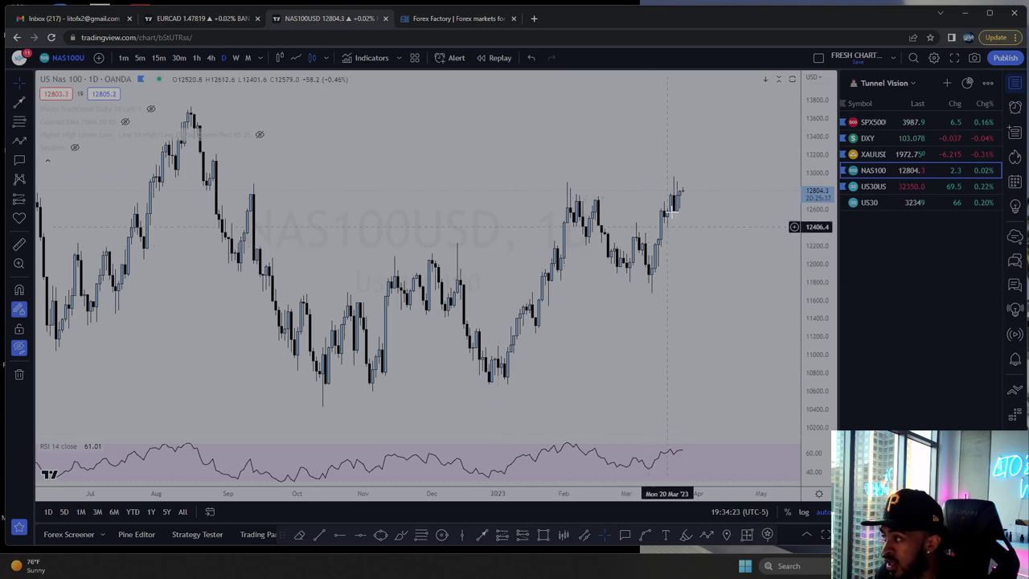
left_click(213, 58)
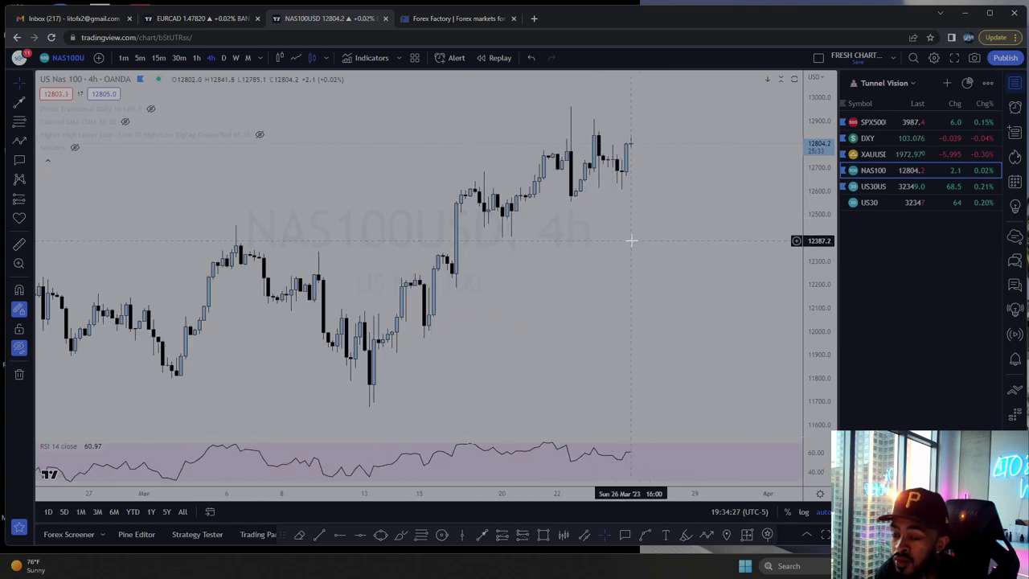
scroll(756, 201, "down", 3)
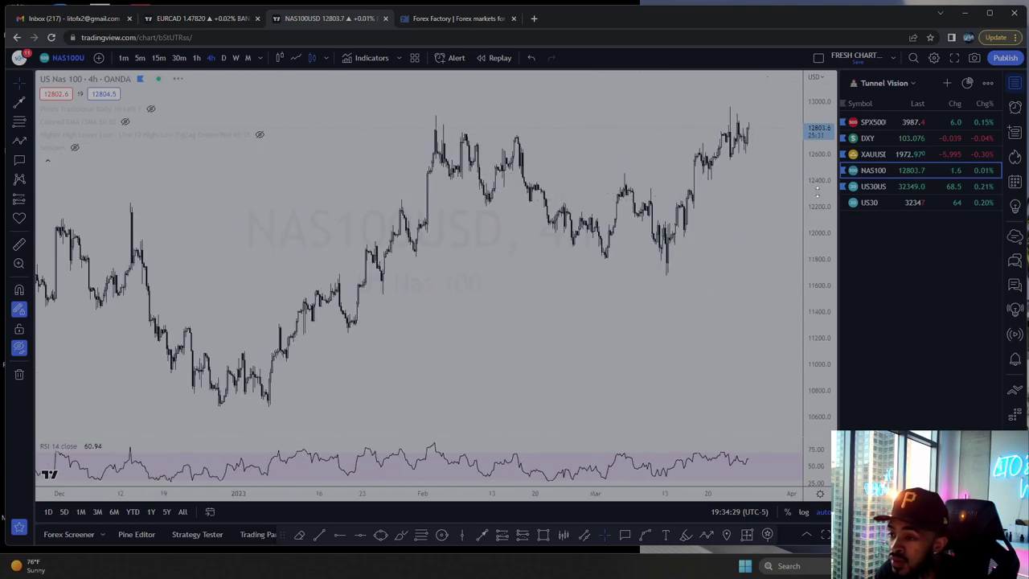
left_click_drag(758, 200, 600, 311)
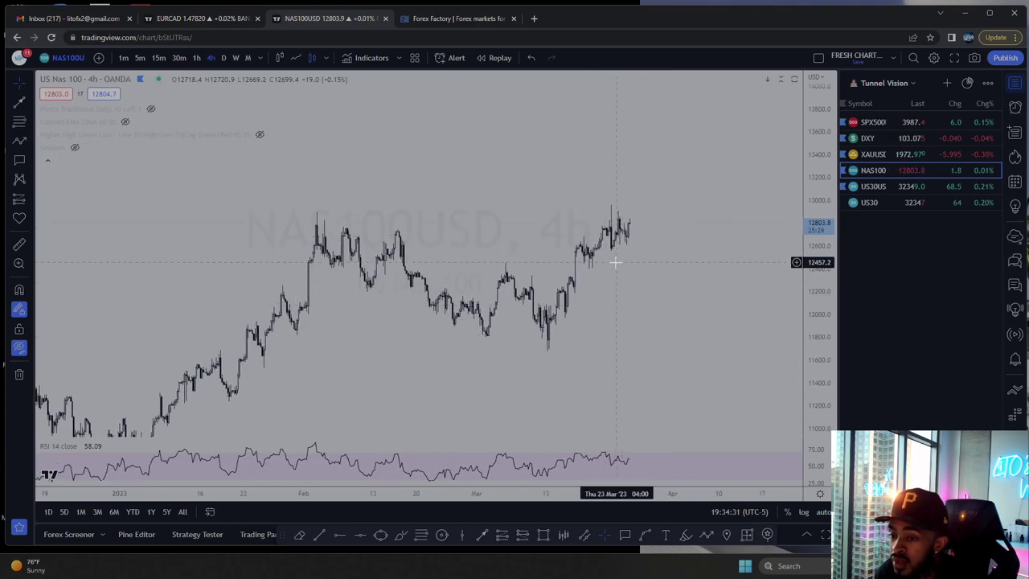
scroll(609, 262, "up", 3)
scroll(609, 262, "up", 2)
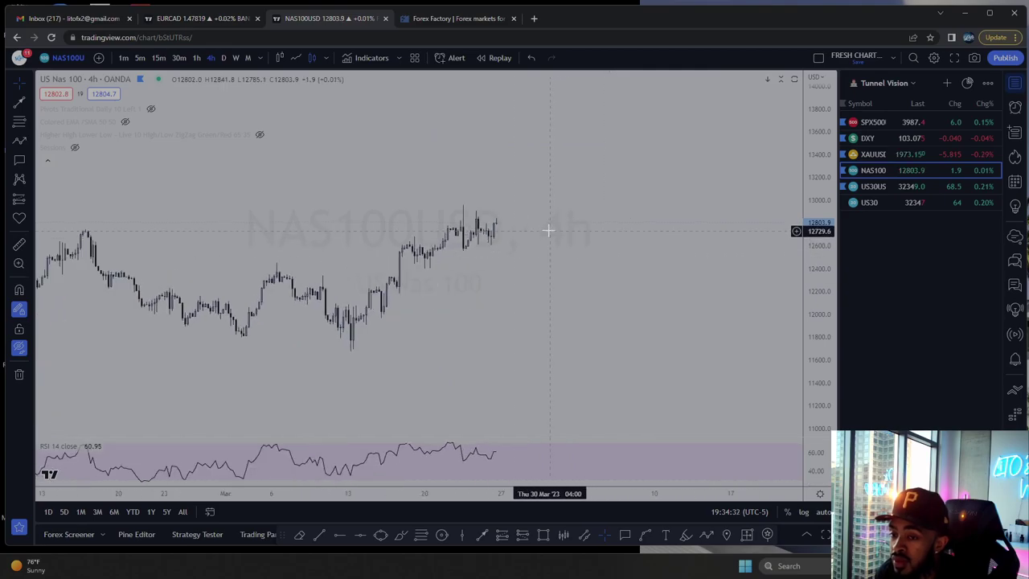
Show all drawings again and delete the small Fibonacci retracement over the 22 March swing at the latest highs.
left_click(19, 347)
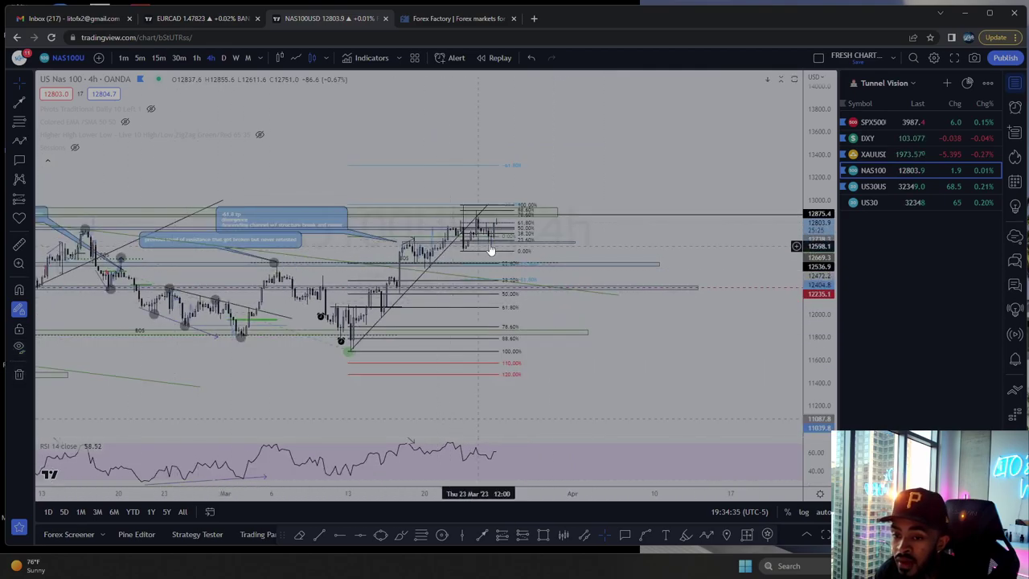
left_click(527, 241)
right_click(527, 241)
left_click(555, 392)
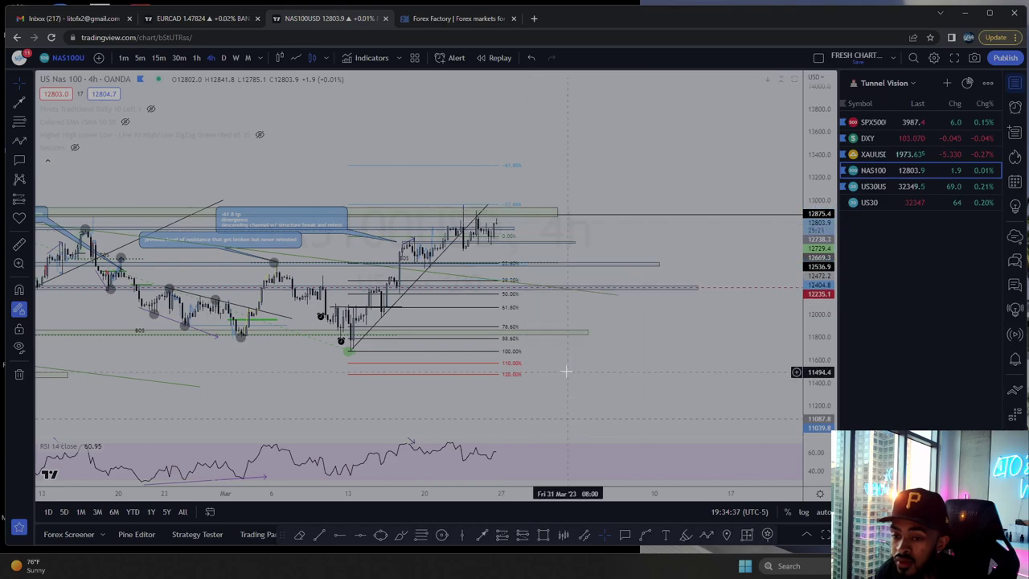
Draw a rising channel with two trend lines, one along the highs from 16 March and one along the lows from 20 March.
left_click(492, 241)
scroll(491, 239, "down", 5)
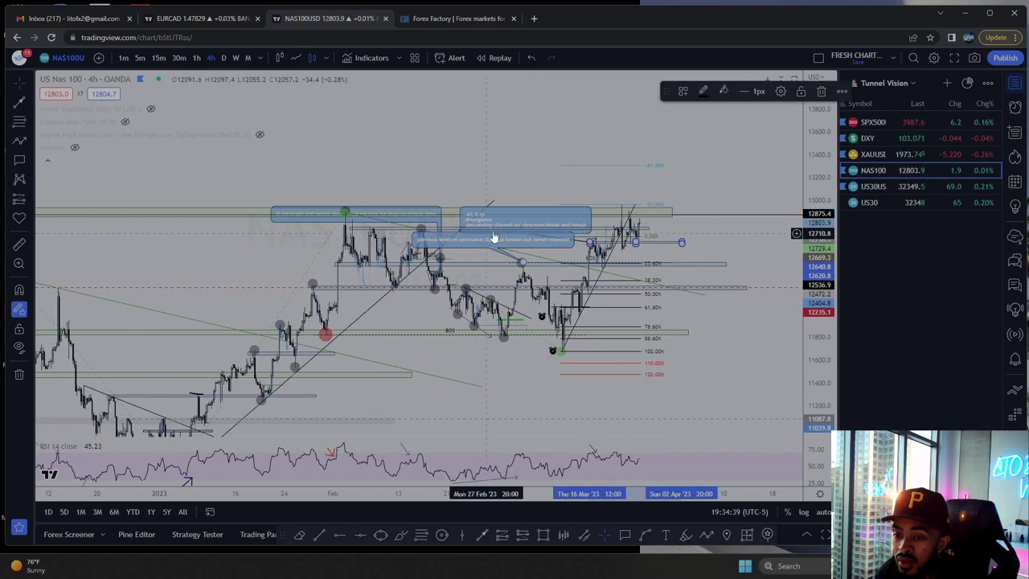
scroll(599, 249, "up", 5)
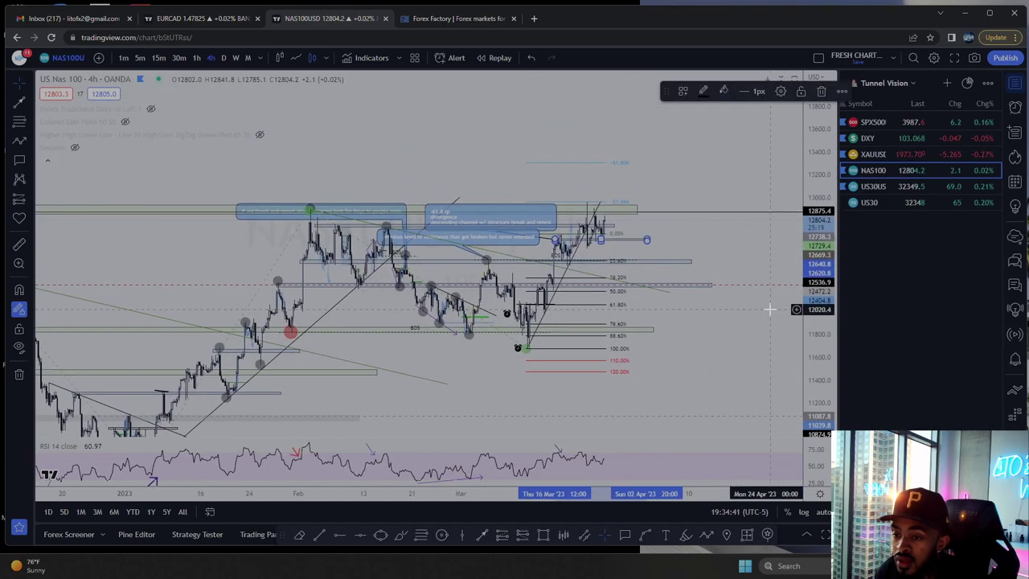
left_click_drag(599, 248, 632, 297)
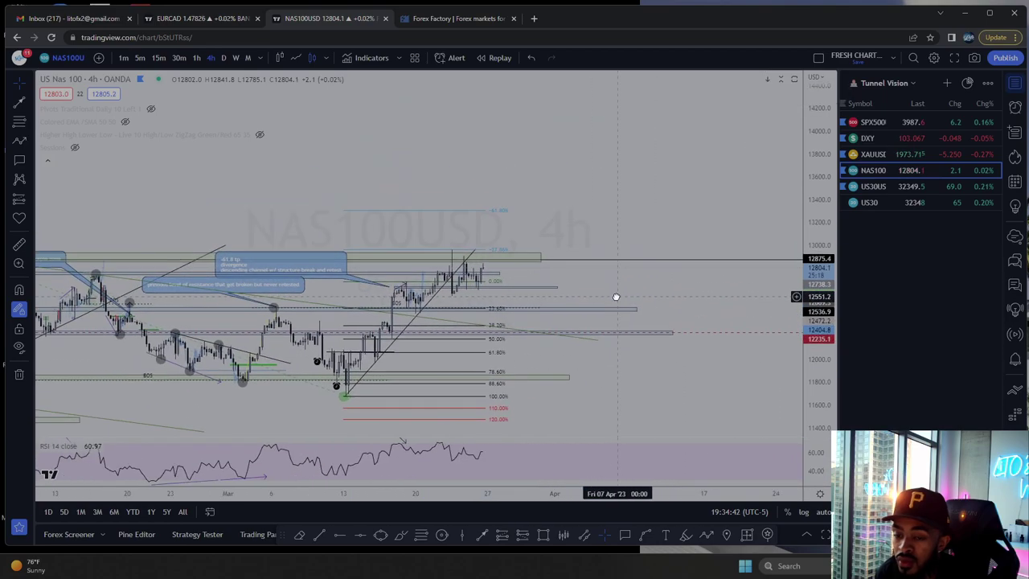
left_click(30, 103)
left_click(49, 103)
left_click(394, 287)
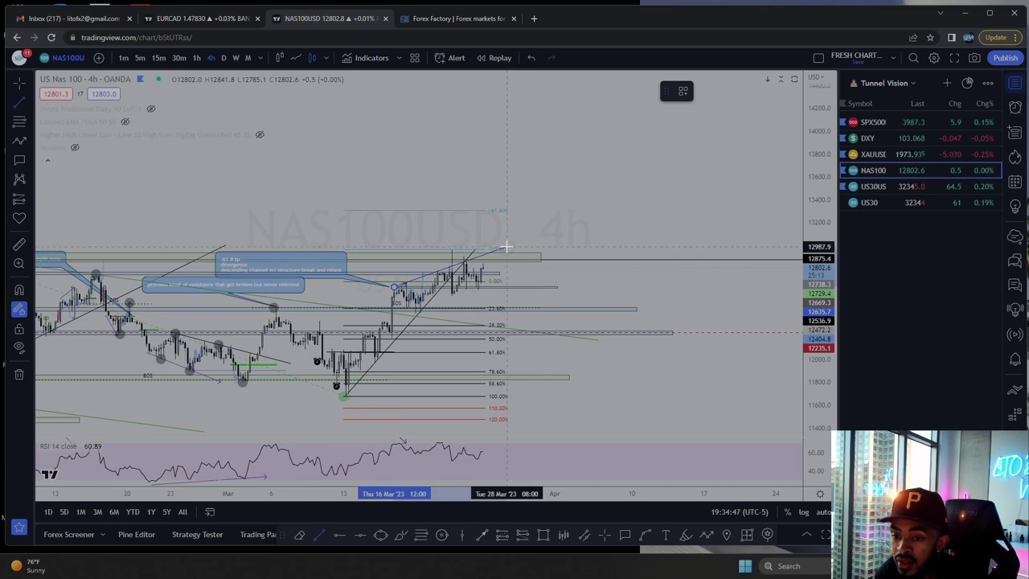
left_click(507, 247)
left_click(415, 314)
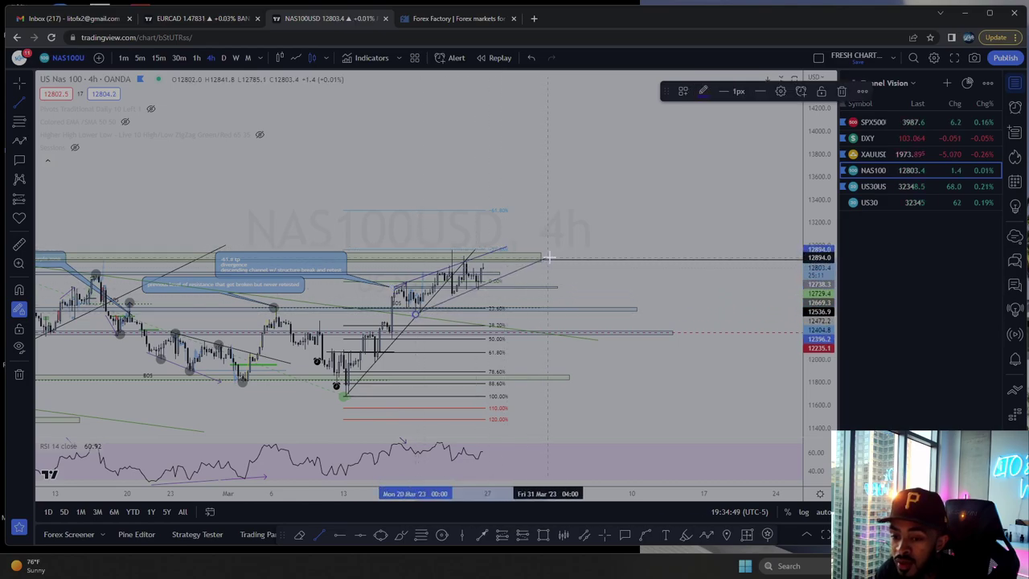
left_click(552, 257)
key("Escape")
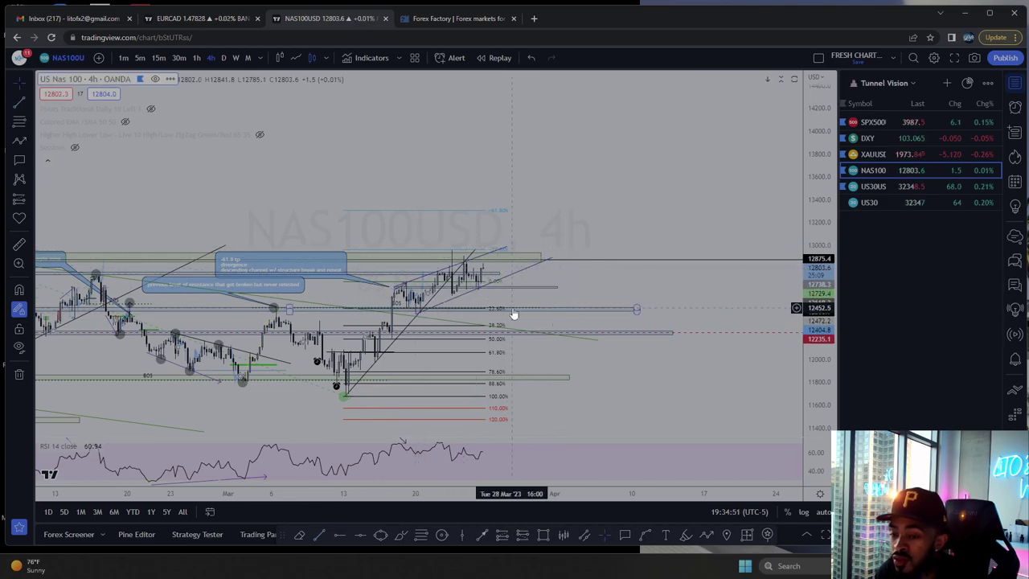
Add a callout pointing at the rising channel reading "wait for price to finish its channel before taking sells", with its text box beyond the price action.
left_click_drag(554, 280, 527, 276)
left_click(624, 534)
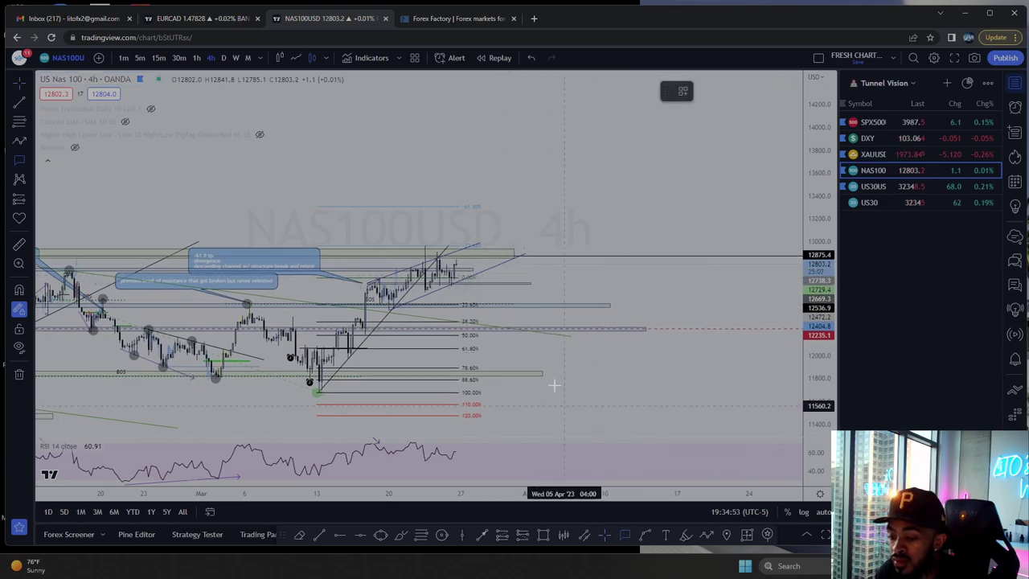
left_click(489, 268)
left_click(580, 362)
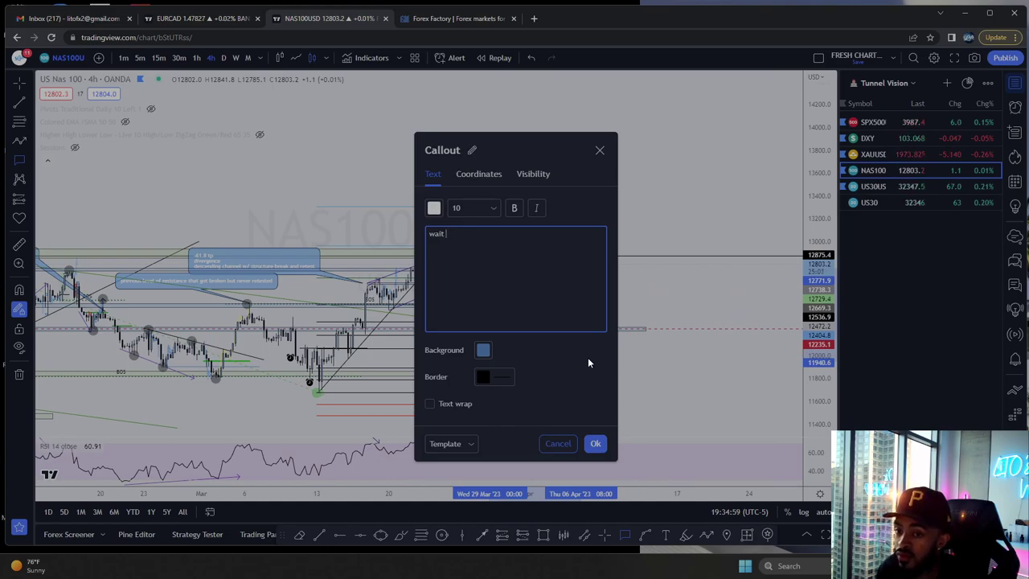
type("wait for price to finish its channel before taking sel")
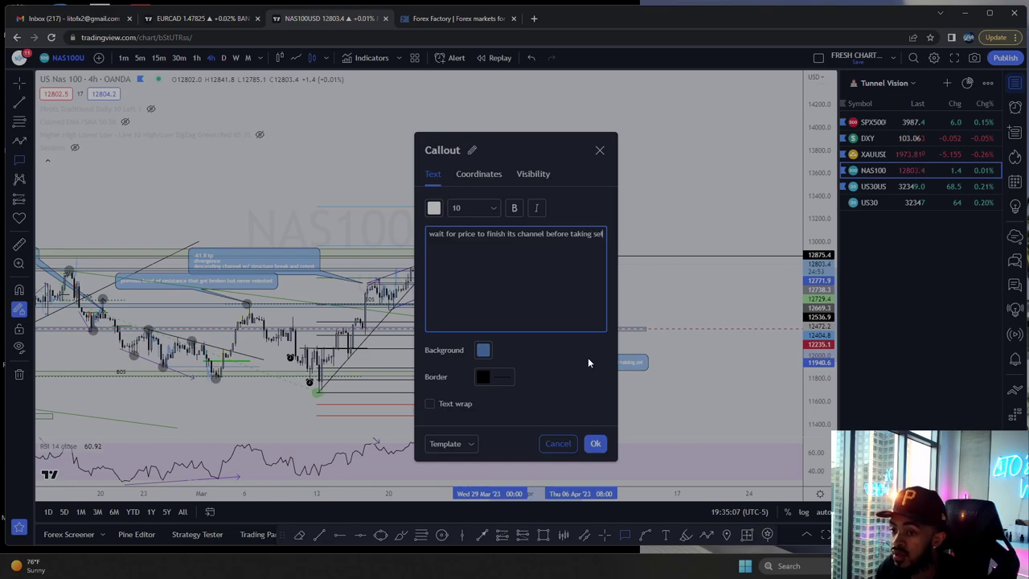
type("ls")
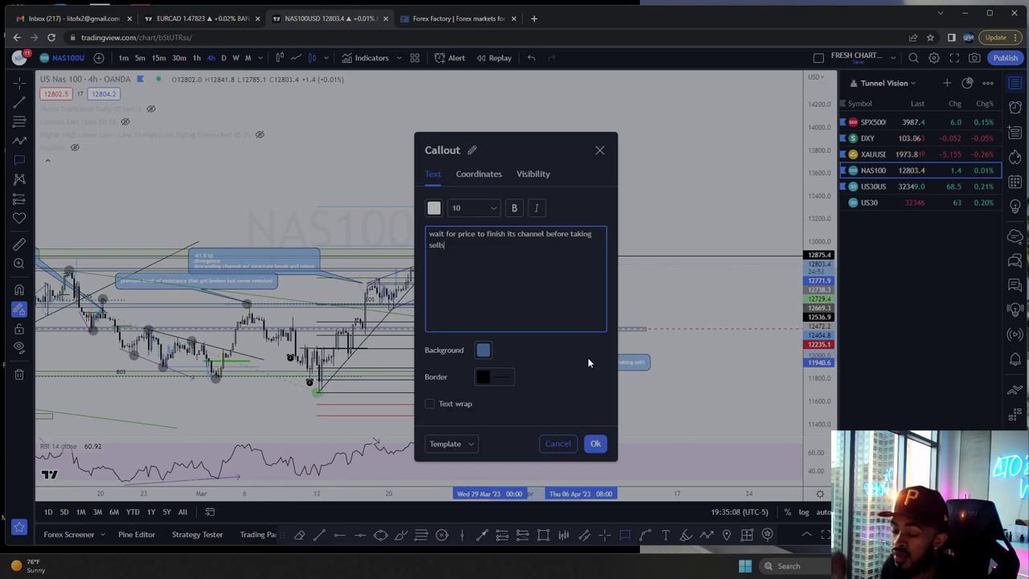
left_click(595, 443)
mouse_move(614, 362)
left_mouse_down()
mouse_move(666, 278)
mouse_move(714, 269)
left_mouse_up()
mouse_move(571, 284)
left_mouse_down()
mouse_move(650, 174)
mouse_move(544, 258)
left_mouse_up()
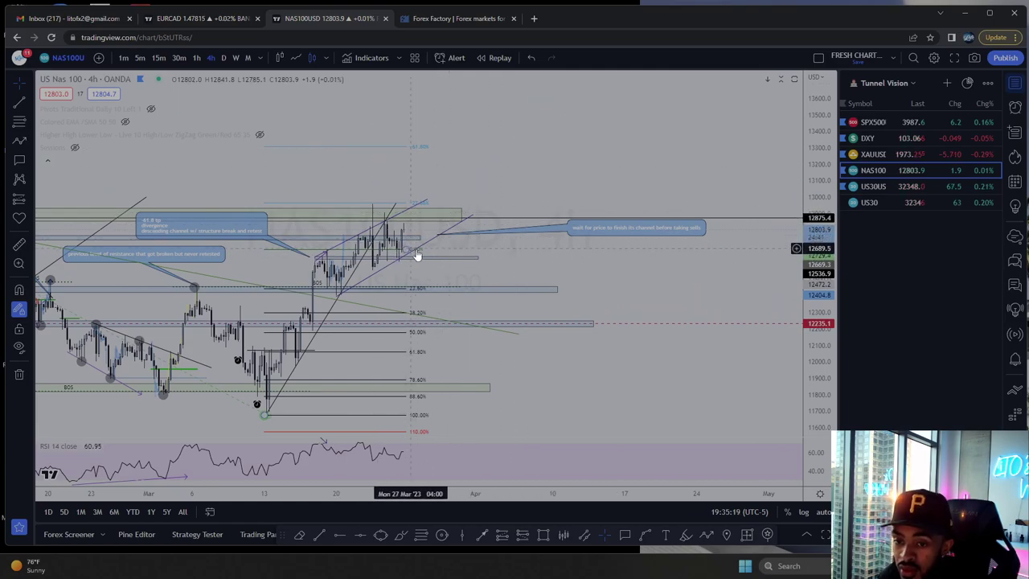
On the 1-hour chart, draw a descending trend line from the 22 March high near 12970 to about 12696 on 28 March.
left_click(196, 57)
scroll(475, 195, "down", 8)
scroll(653, 241, "up", 4)
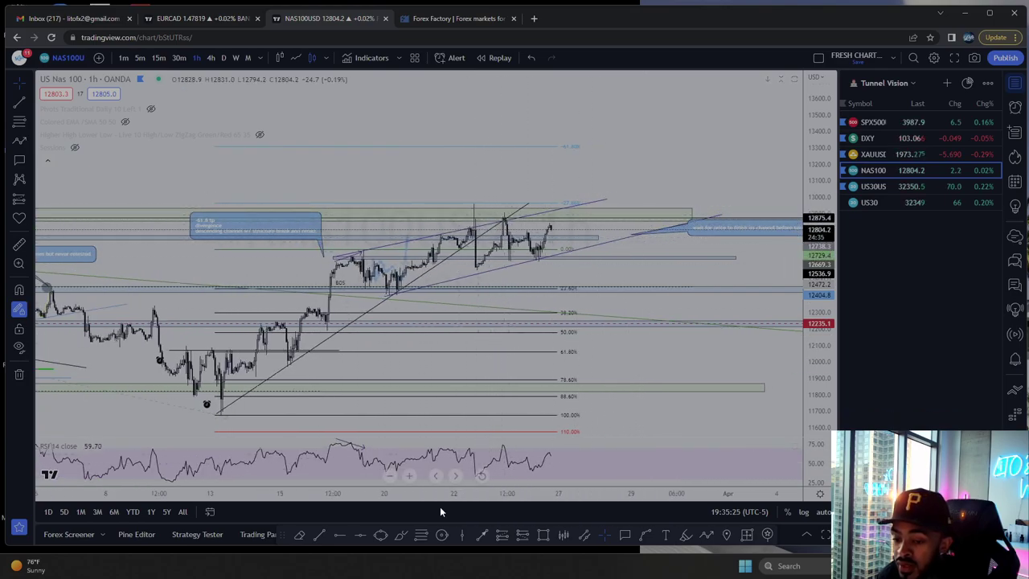
left_click(319, 536)
left_click(474, 202)
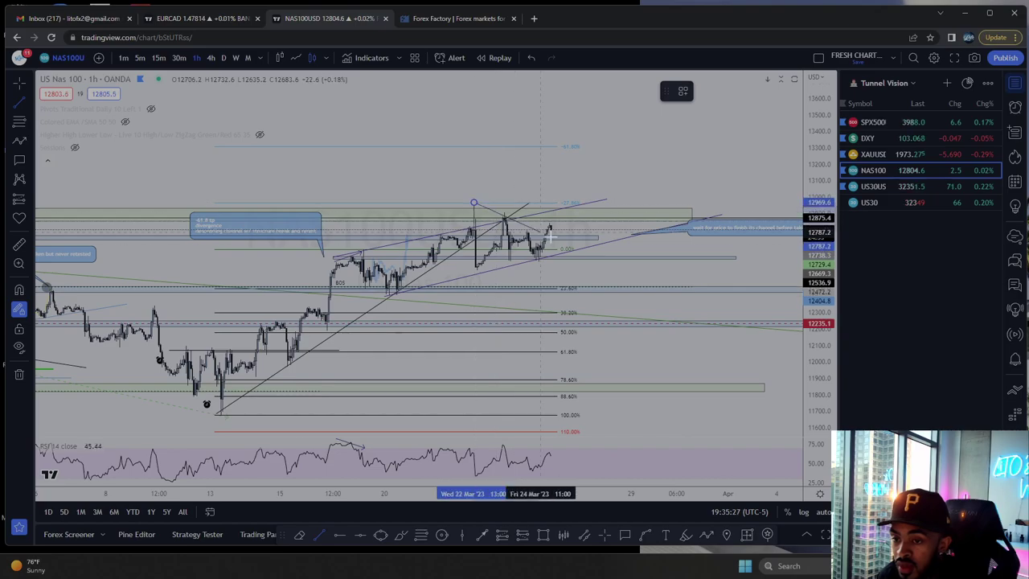
left_click(613, 247)
scroll(563, 237, "down", 4)
scroll(533, 229, "up", 3)
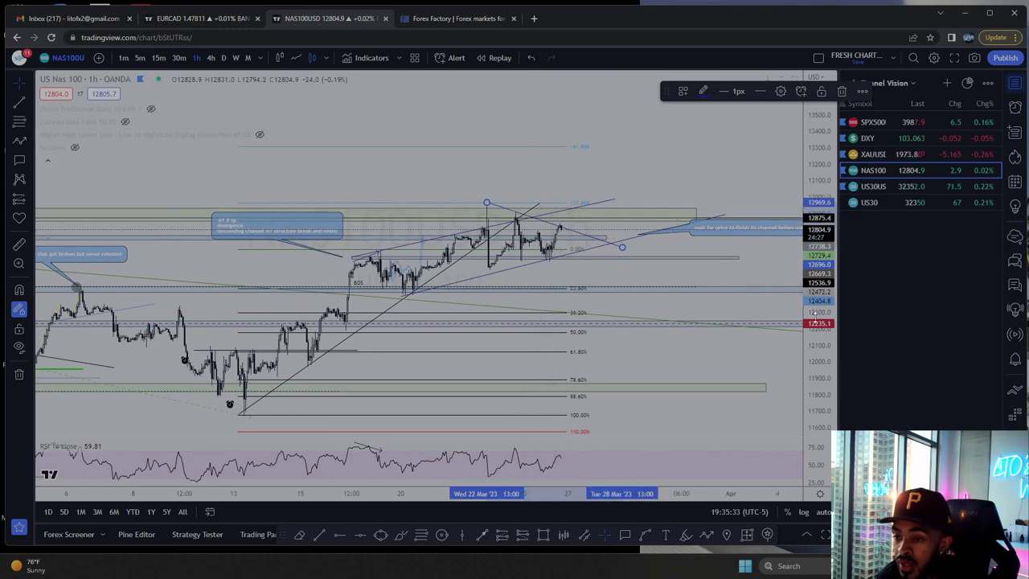
left_click_drag(816, 314, 753, 74)
scroll(676, 174, "up", 6)
left_click_drag(396, 231, 649, 232)
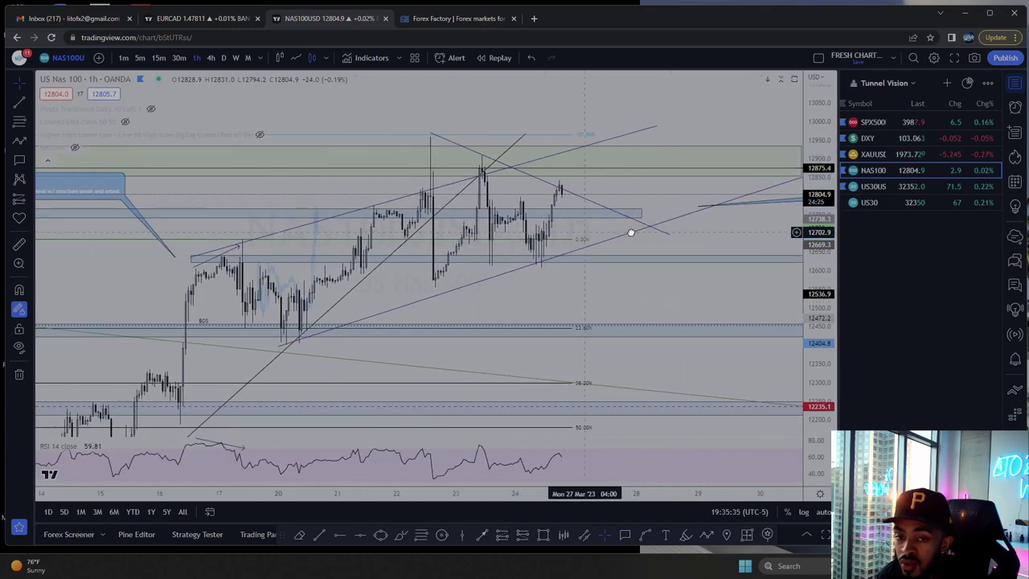
On the 30-minute chart, copy a bars pattern from around 19 to 20 March and place it as a drop from the latest price to about 12694.
left_click(178, 57)
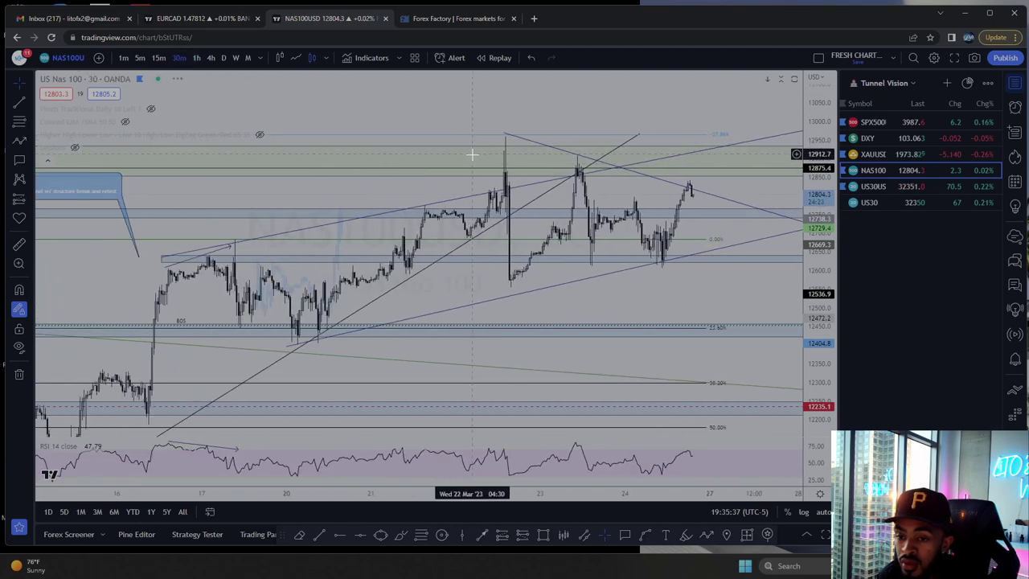
left_click(566, 536)
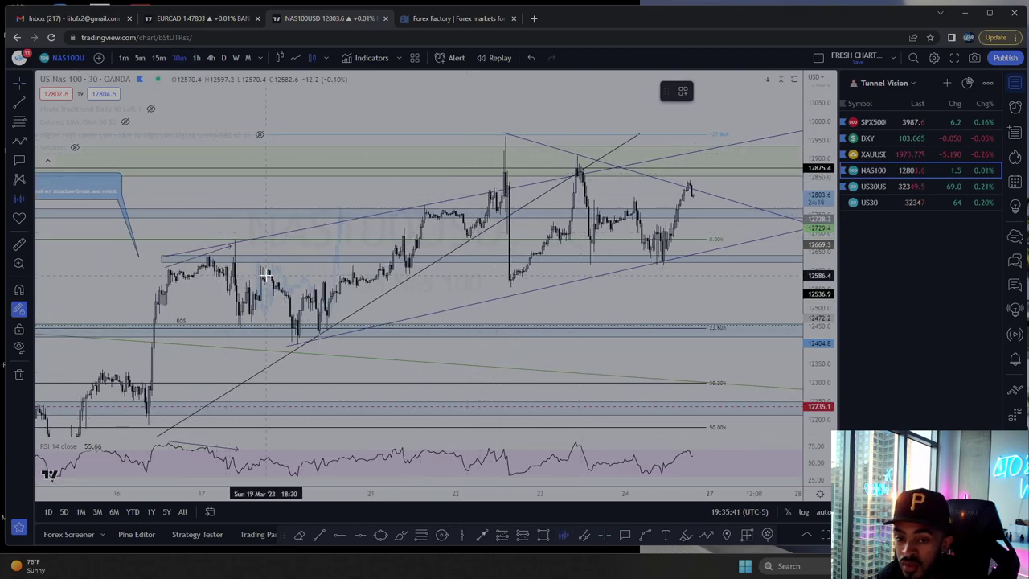
left_click(292, 312)
mouse_move(285, 285)
left_mouse_down()
mouse_move(682, 195)
mouse_move(706, 202)
left_mouse_up()
mouse_move(713, 251)
left_mouse_down()
mouse_move(715, 232)
mouse_move(647, 261)
left_mouse_up()
left_click(641, 259)
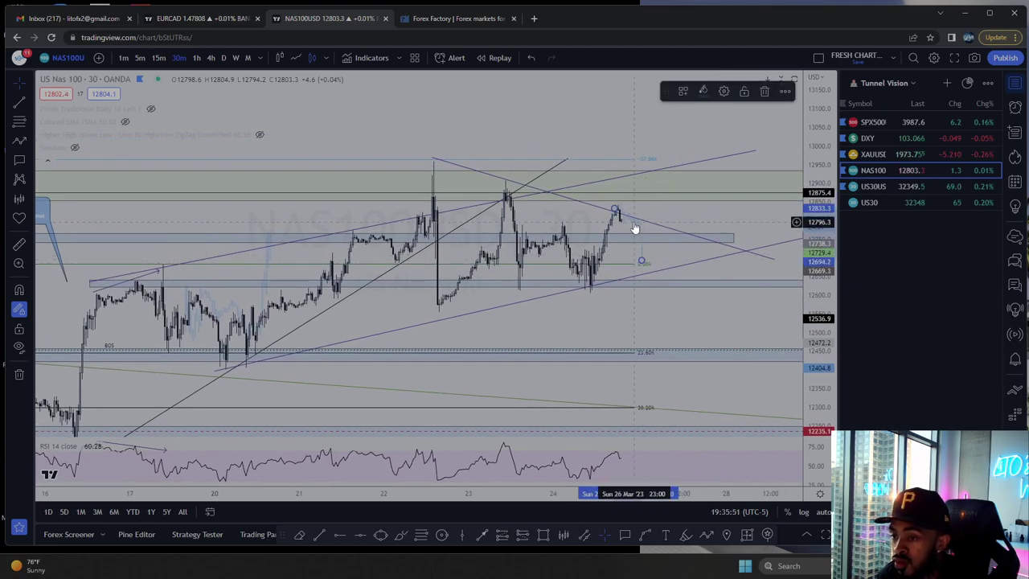
Draw a path projecting a drop below the rising channel, a retest of its lower line and a fall to about 12424 on 27 March.
left_click_drag(689, 258, 627, 252)
left_click(705, 535)
left_click(580, 248)
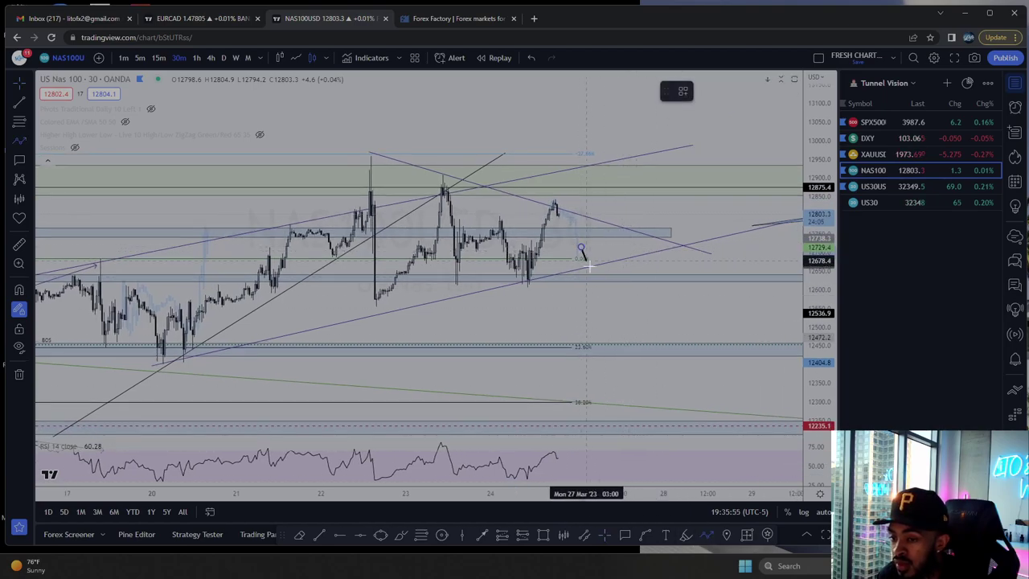
left_click(602, 309)
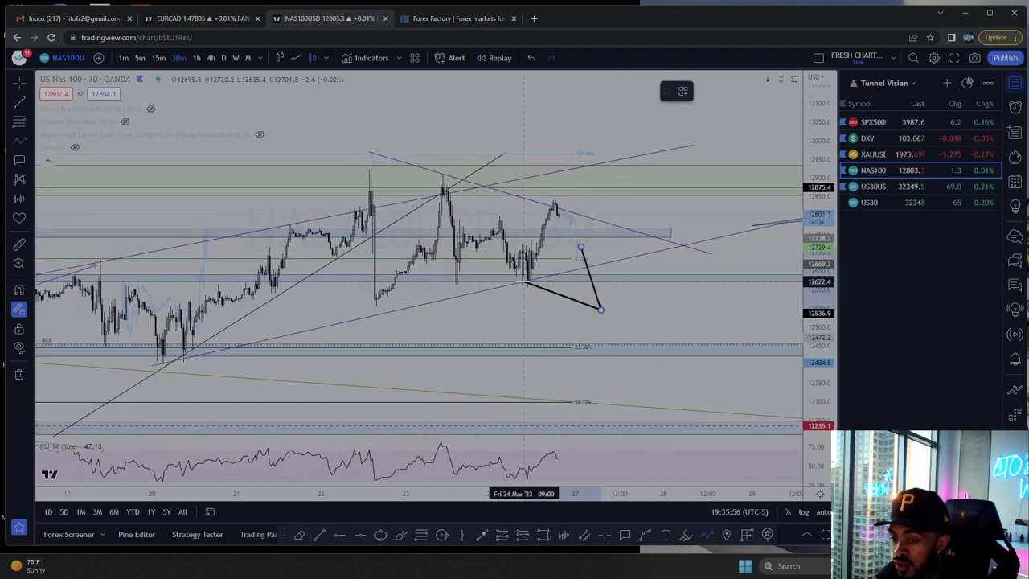
left_click(622, 260)
left_click(639, 354)
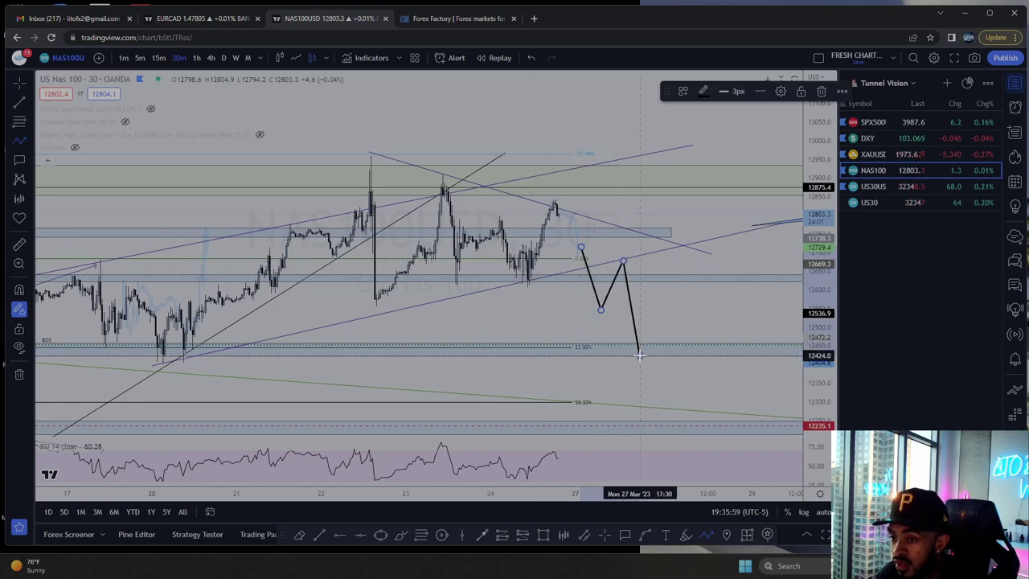
left_click(557, 211)
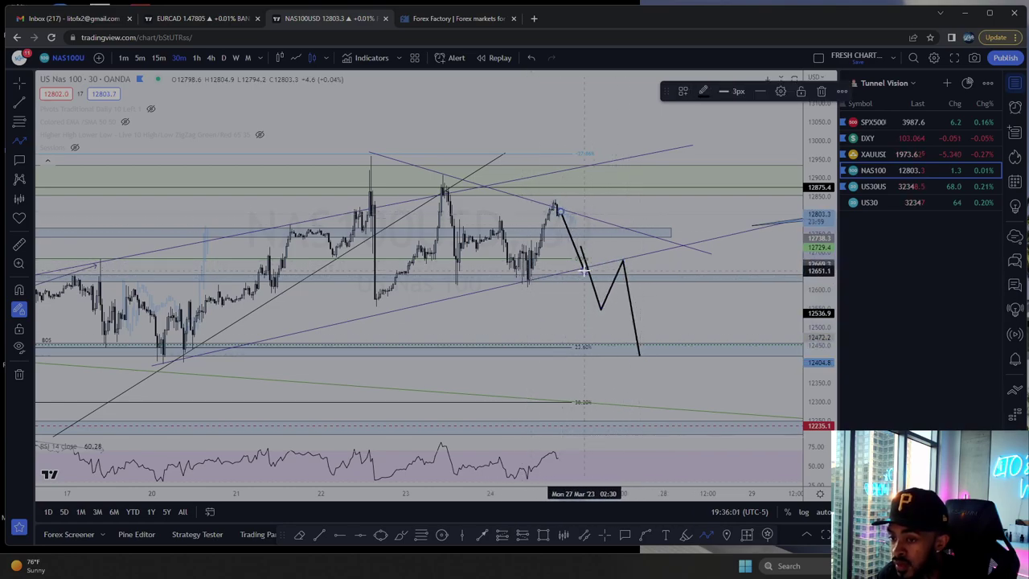
left_click(584, 270)
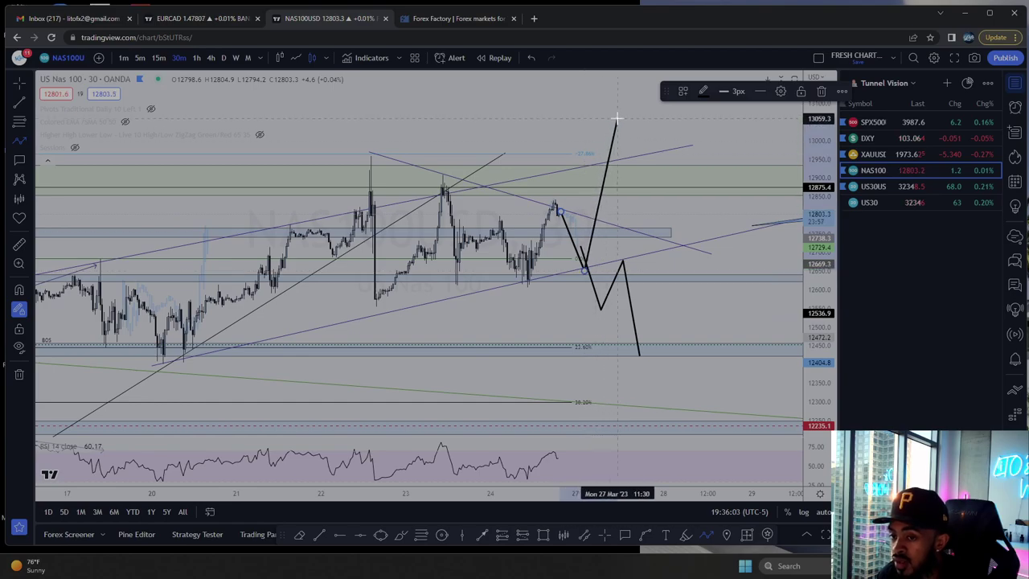
key("Escape")
Examine the projected path against the wider 30-minute price structure and the zones and Fibonacci levels below it.
scroll(721, 265, "down", 6)
left_click_drag(659, 322, 568, 279)
scroll(595, 258, "up", 4)
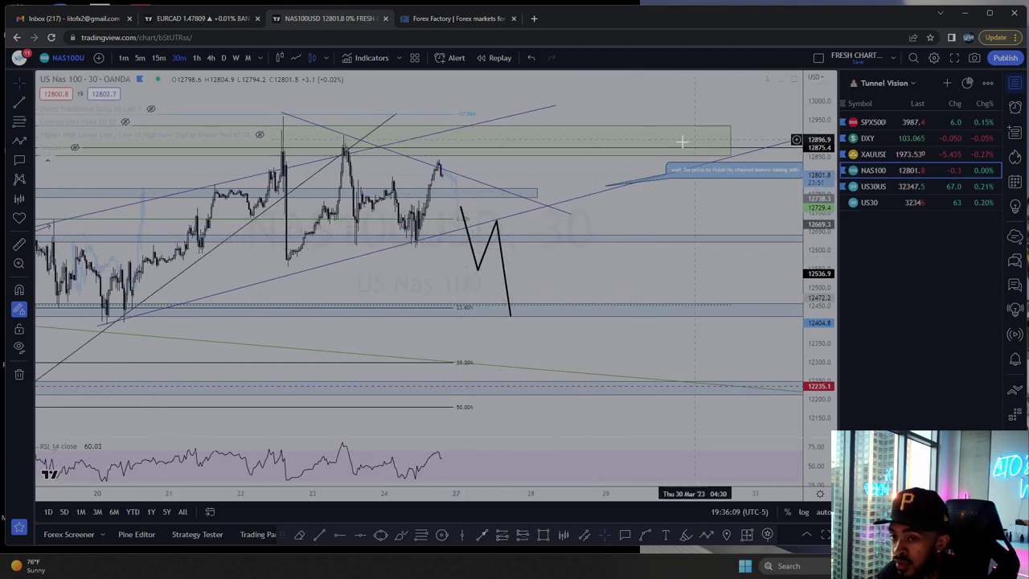
scroll(602, 226, "down", 3)
scroll(601, 225, "down", 1)
scroll(715, 190, "up", 2)
left_click_drag(819, 214, 819, 262)
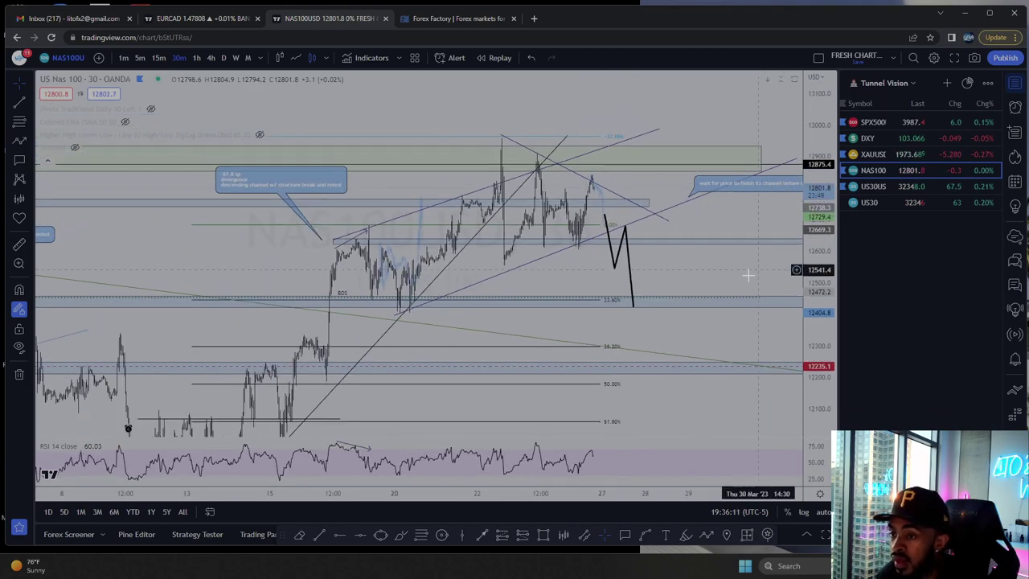
left_click_drag(702, 267, 692, 265)
On the 1-hour chart, delete the descending trend line that starts at the 22 March high.
left_click(195, 58)
scroll(705, 242, "up", 5)
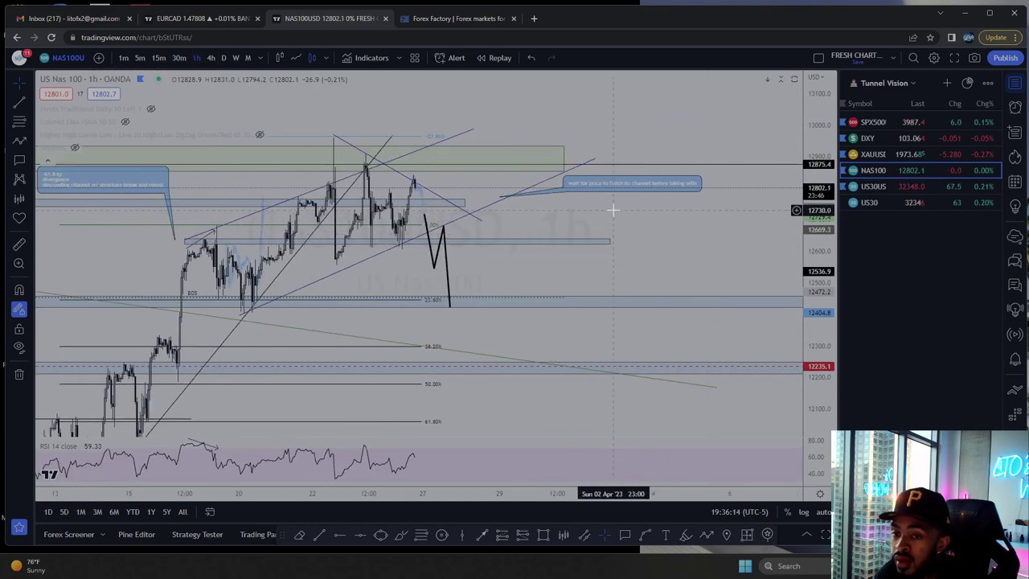
left_click(332, 139)
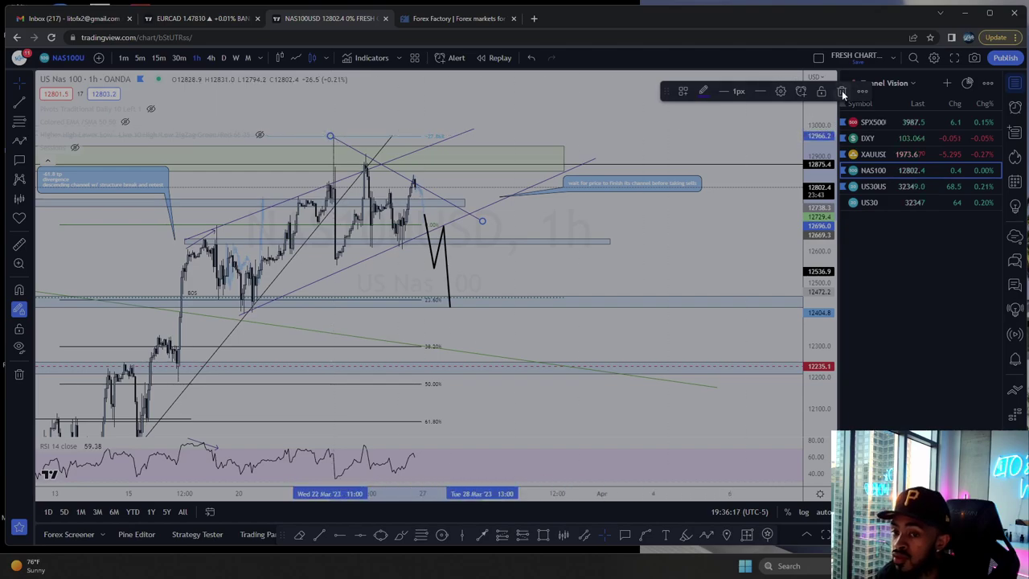
left_click(676, 131)
scroll(643, 132, "down", 7)
left_click_drag(819, 133, 818, 259)
scroll(724, 257, "up", 3)
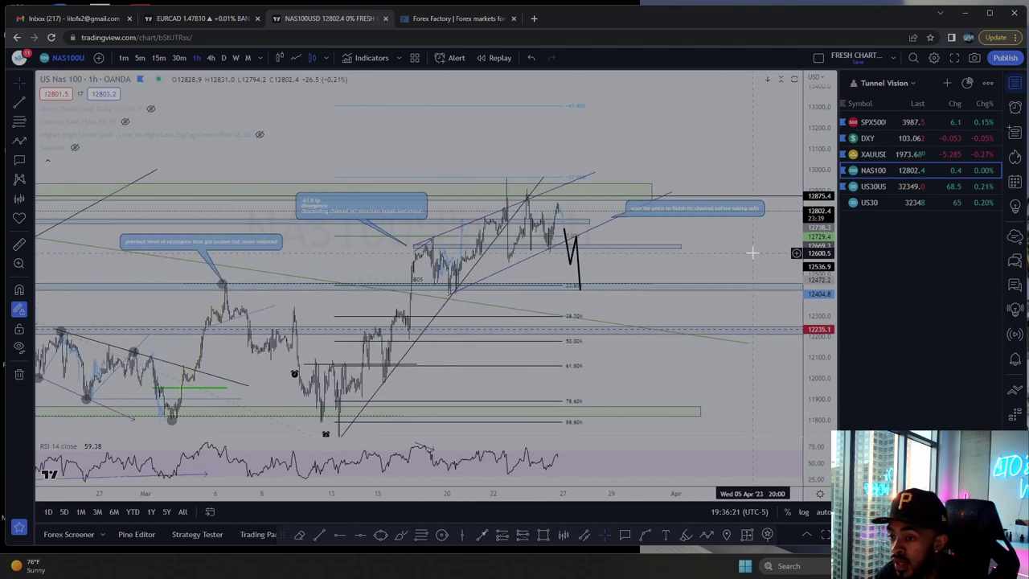
mouse_move(475, 264)
left_mouse_down()
mouse_move(494, 267)
mouse_move(485, 154)
mouse_move(471, 207)
left_mouse_up()
left_click(707, 535)
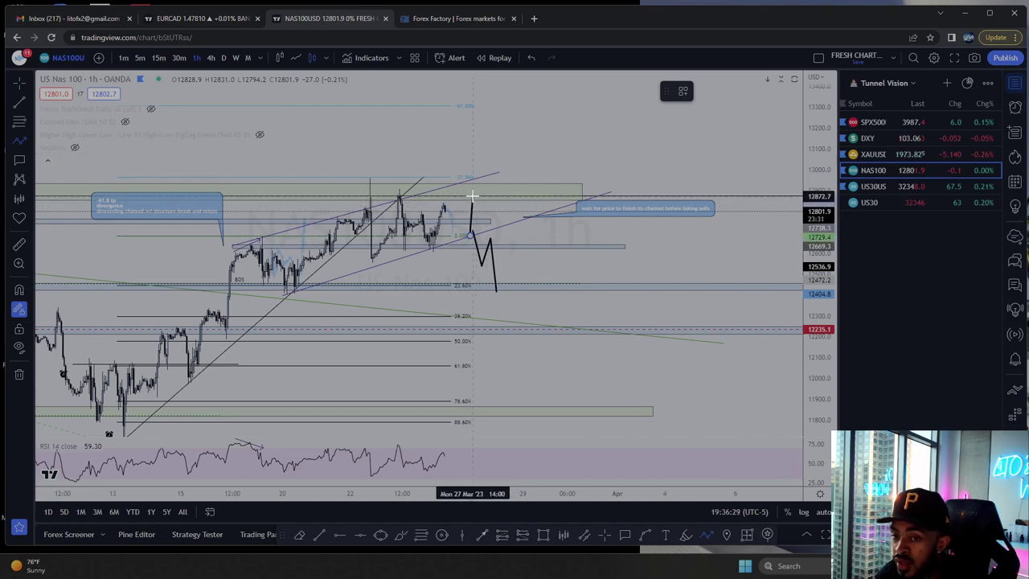
key("ctrl+z")
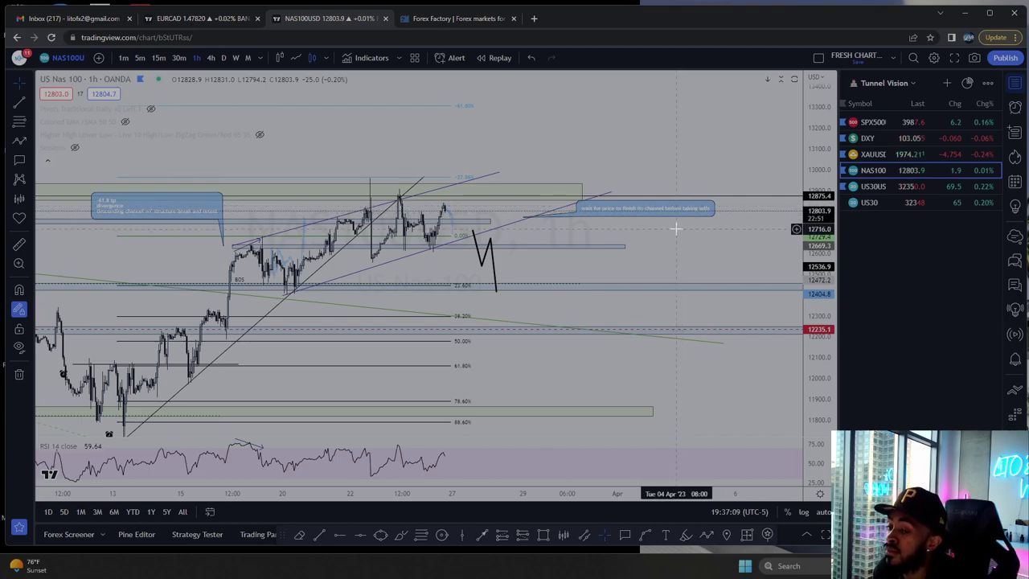
Move the text box of the "wait for price to finish its channel before taking sells" callout down to about 12714 on 3 April.
left_click_drag(671, 213, 686, 230)
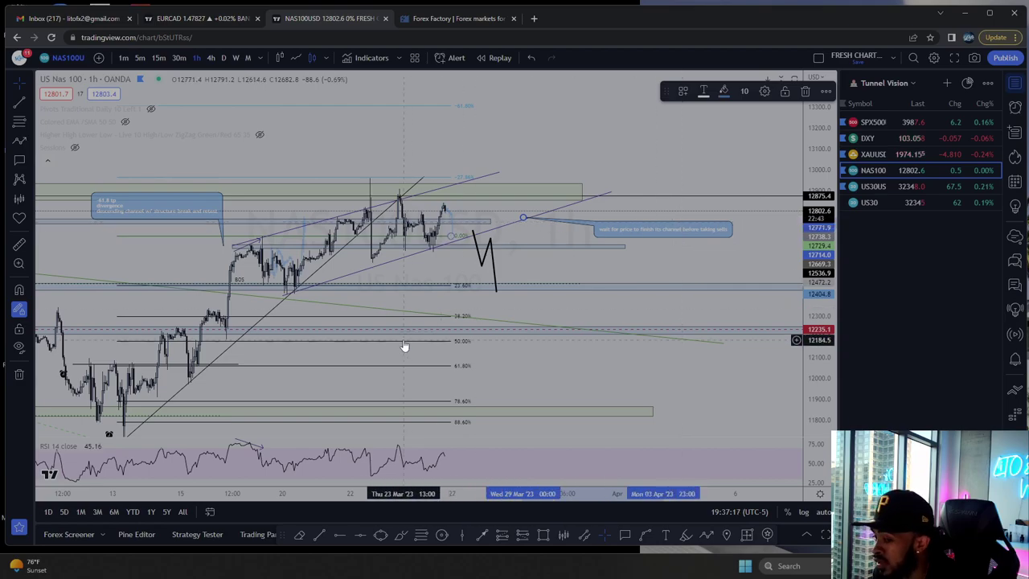
left_click(658, 267)
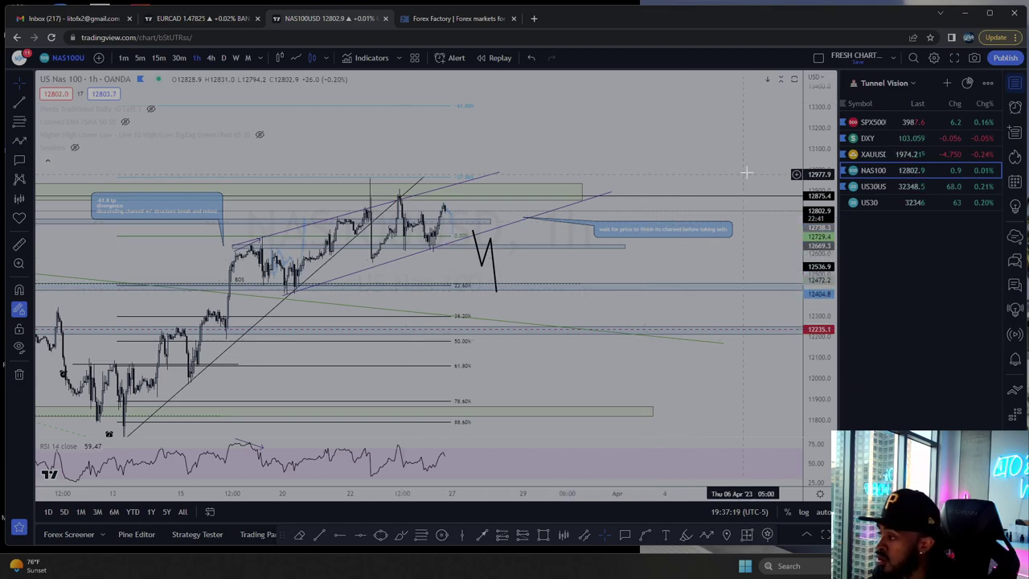